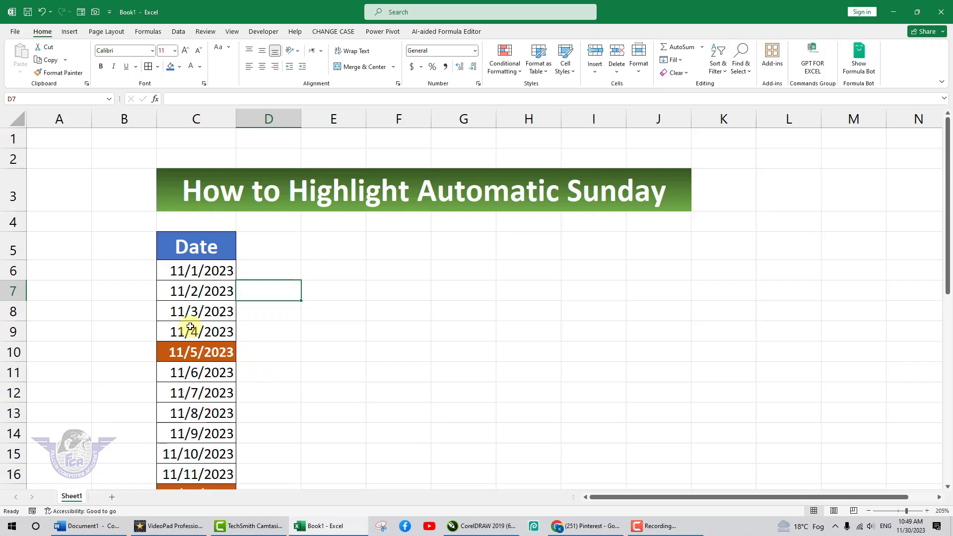
{"action": "left_click", "coordinate": [270, 392]}
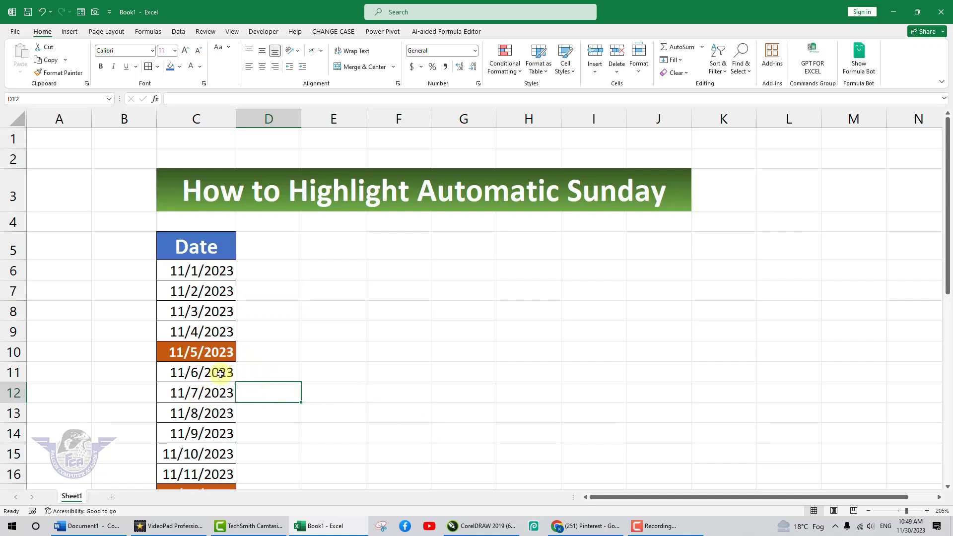
{"action": "scroll", "coordinate": [221, 372], "scroll_direction": "down", "scroll_amount": 9}
{"action": "scroll", "coordinate": [221, 376], "scroll_direction": "up", "scroll_amount": 4}
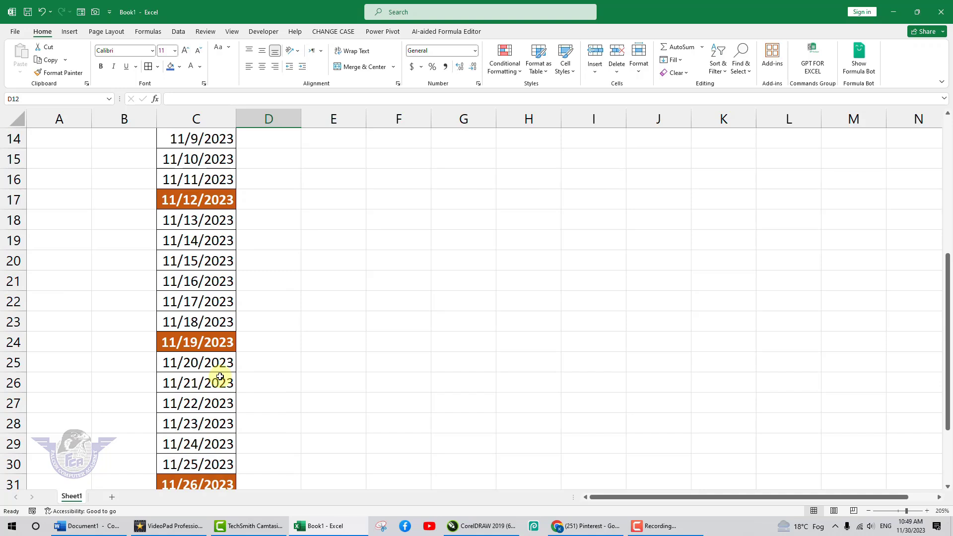
{"action": "scroll", "coordinate": [249, 368], "scroll_direction": "up", "scroll_amount": 5}
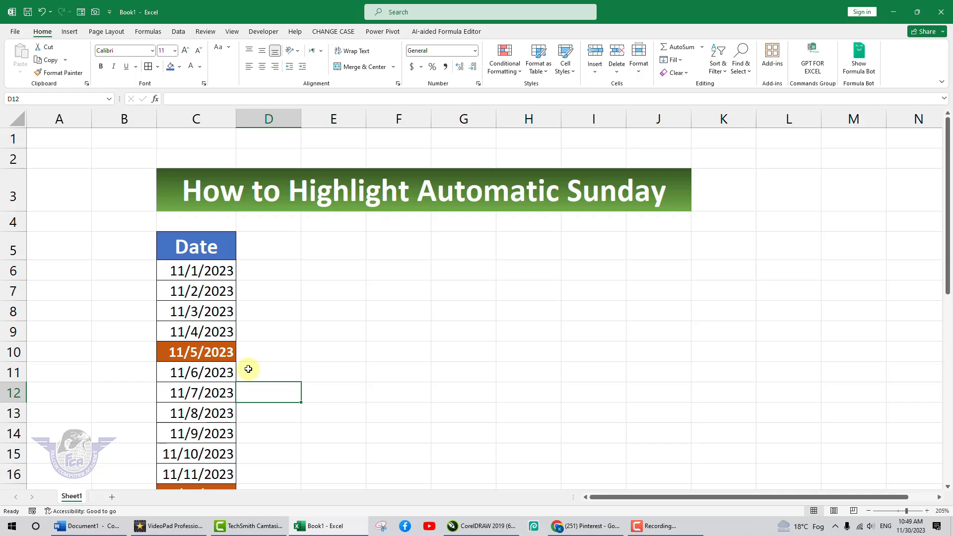
- Enter the heading "Date" in cell F5 and the date 12-01-23 in cell F6 below it
{"action": "left_click", "coordinate": [393, 252]}
{"action": "type", "text": "Date"}
{"action": "key", "text": "Return"}
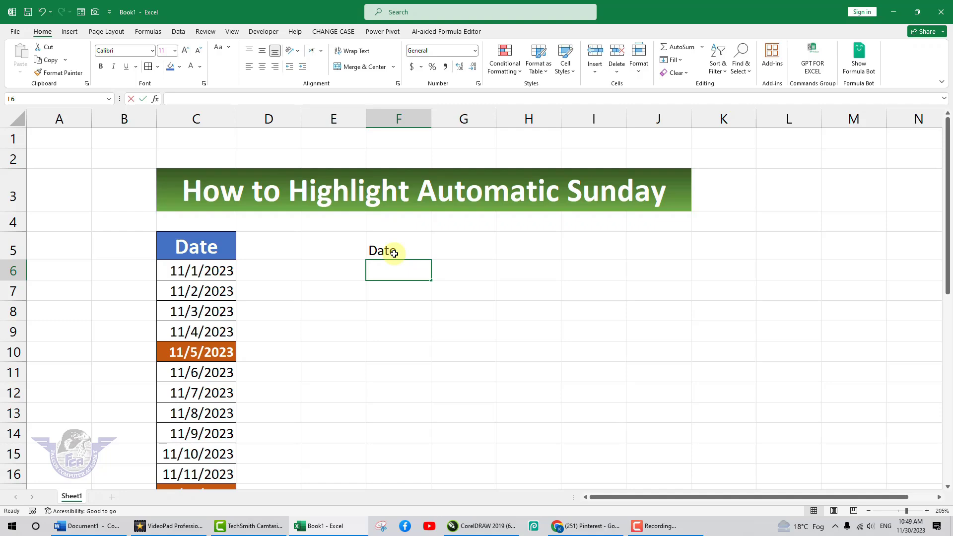
{"action": "type", "text": "12-"}
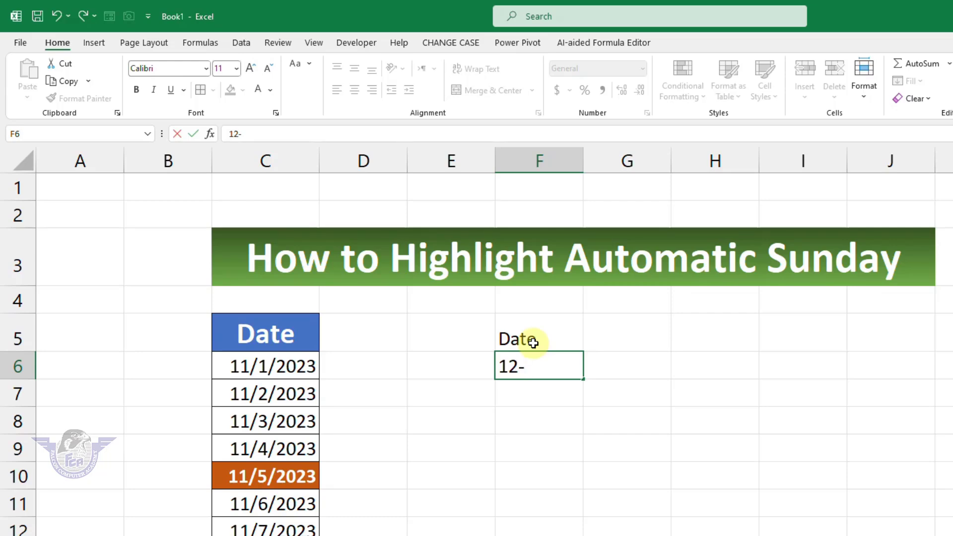
{"action": "type", "text": "01-23"}
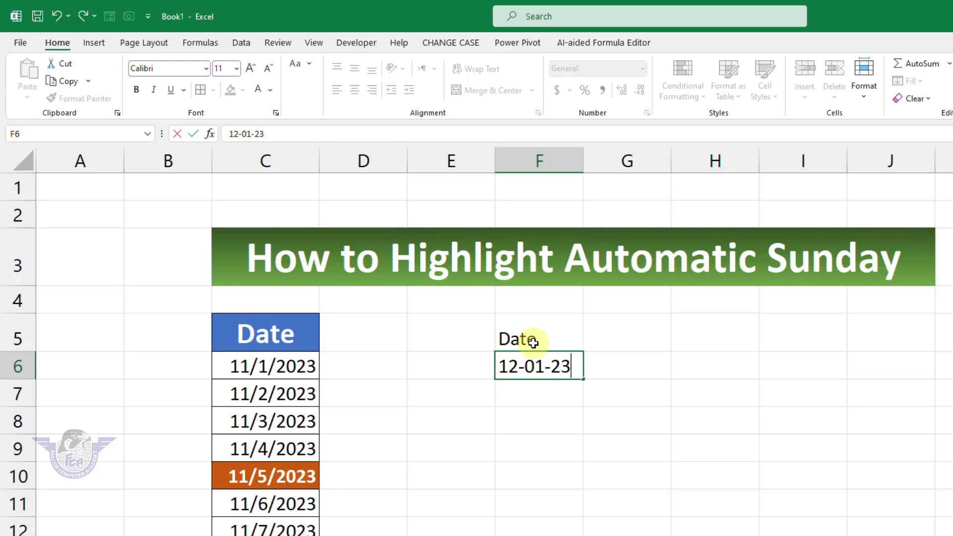
{"action": "key", "text": "Return"}
- Fill the date series from F6 down to F36 so it runs through 12/31/2023
{"action": "left_click", "coordinate": [571, 376]}
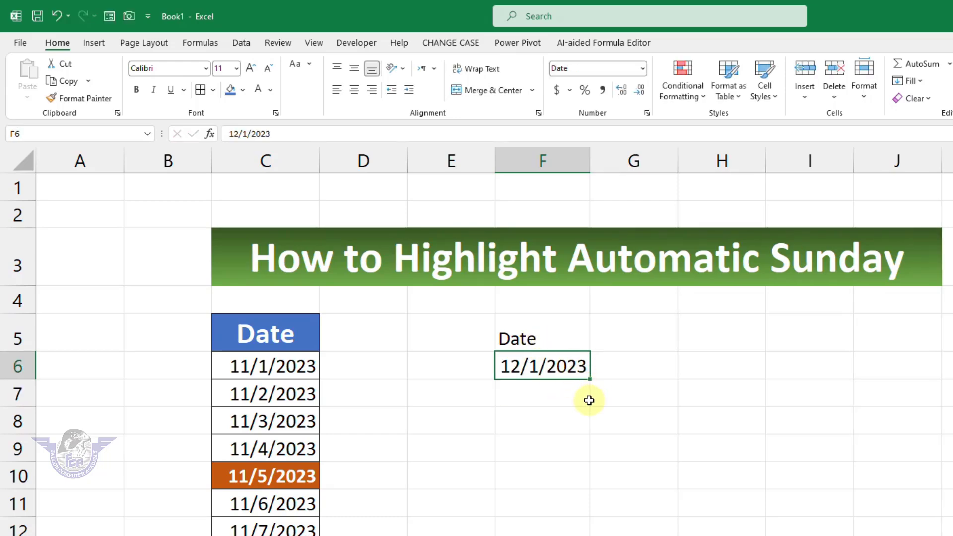
{"action": "left_click_drag", "start_coordinate": [588, 385], "coordinate": [600, 535]}
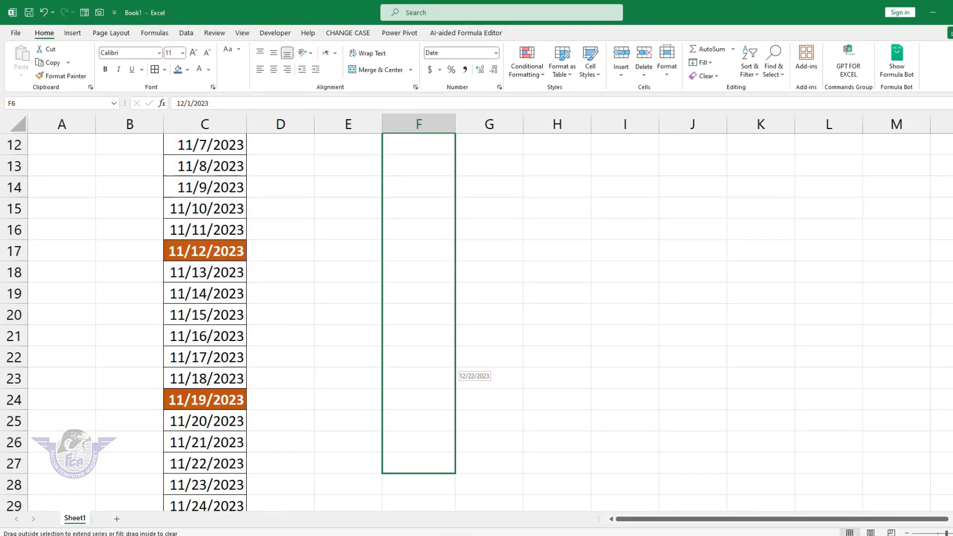
{"action": "left_click_drag", "start_coordinate": [436, 534], "coordinate": [432, 506]}
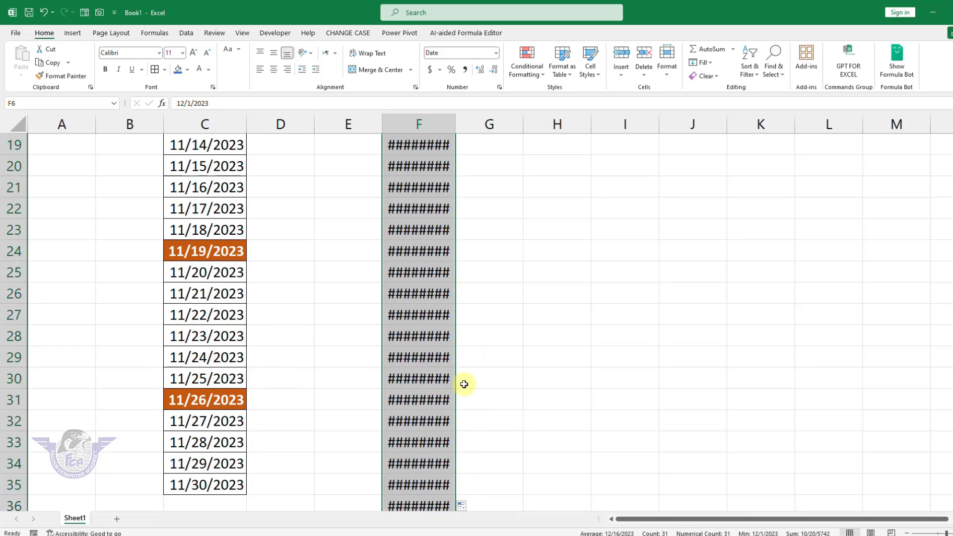
{"action": "scroll", "coordinate": [418, 377], "scroll_direction": "up", "scroll_amount": 6}
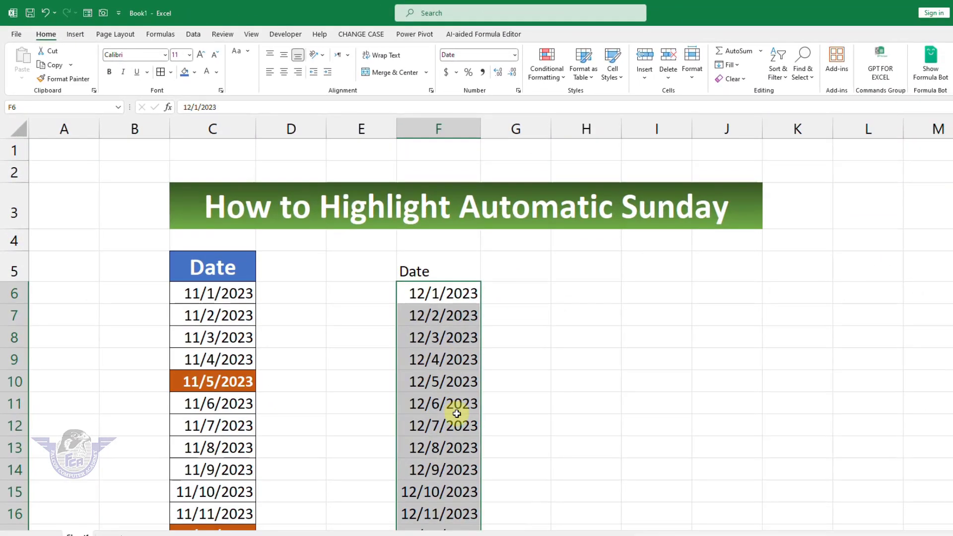
{"action": "scroll", "coordinate": [456, 414], "scroll_direction": "down", "scroll_amount": 13}
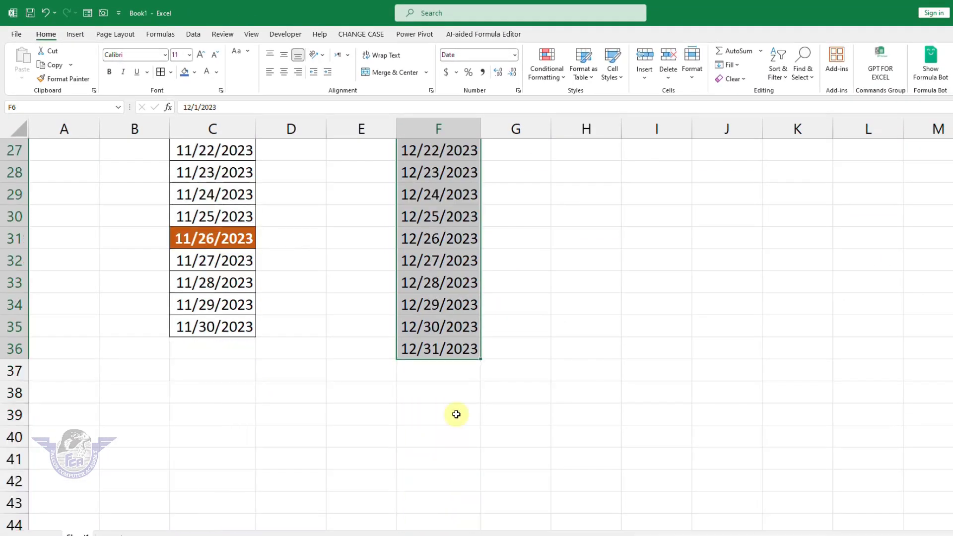
{"action": "scroll", "coordinate": [456, 414], "scroll_direction": "up", "scroll_amount": 9}
{"action": "scroll", "coordinate": [456, 413], "scroll_direction": "up", "scroll_amount": 4}
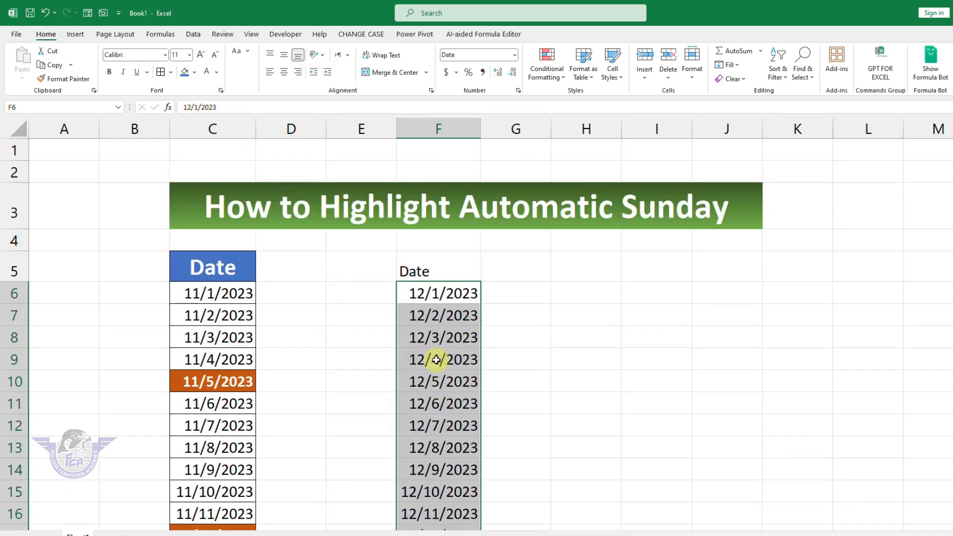
- Create a new formula-based conditional formatting rule for column F, covering the Date heading and all December dates
{"action": "left_click", "coordinate": [436, 360]}
{"action": "left_click_drag", "start_coordinate": [426, 272], "coordinate": [432, 504]}
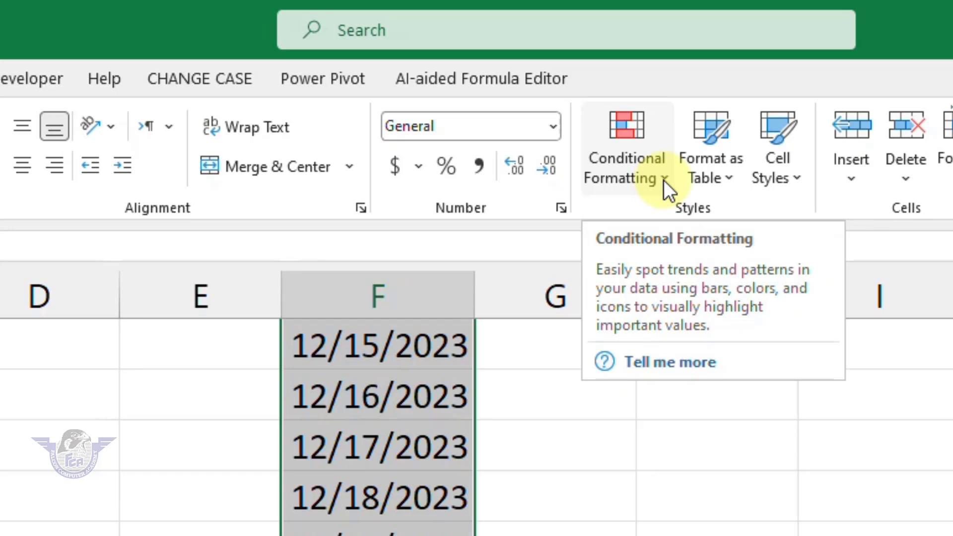
{"action": "left_click", "coordinate": [663, 181]}
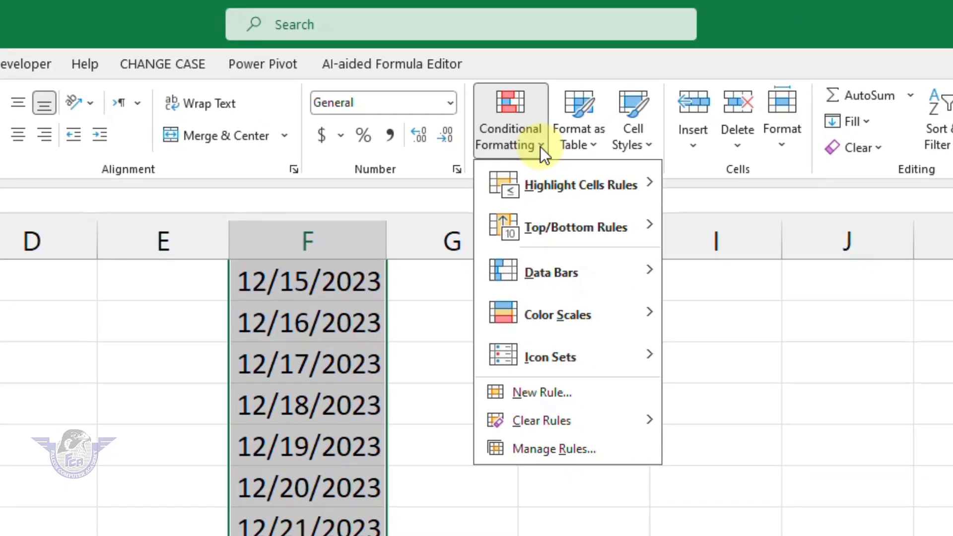
{"action": "left_click", "coordinate": [543, 392]}
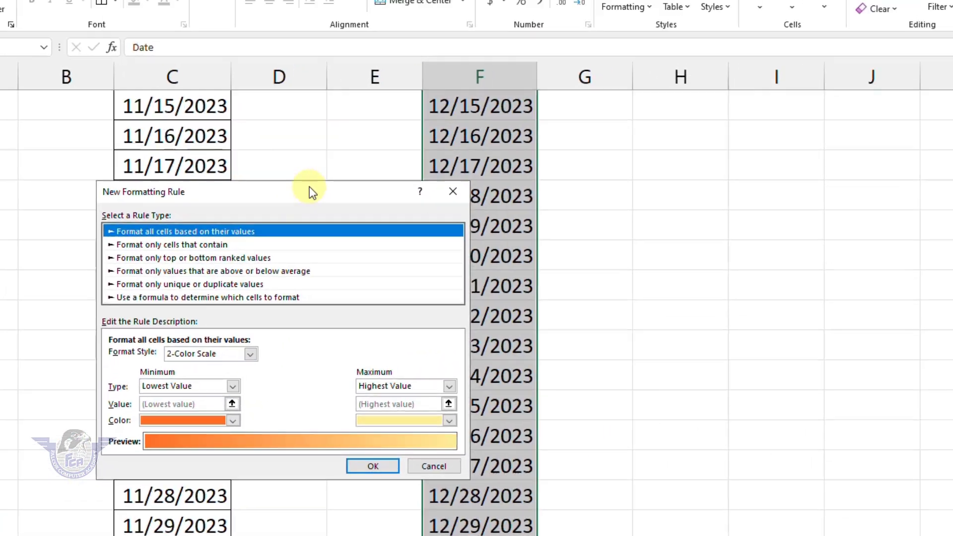
{"action": "left_click_drag", "start_coordinate": [309, 191], "coordinate": [733, 139]}
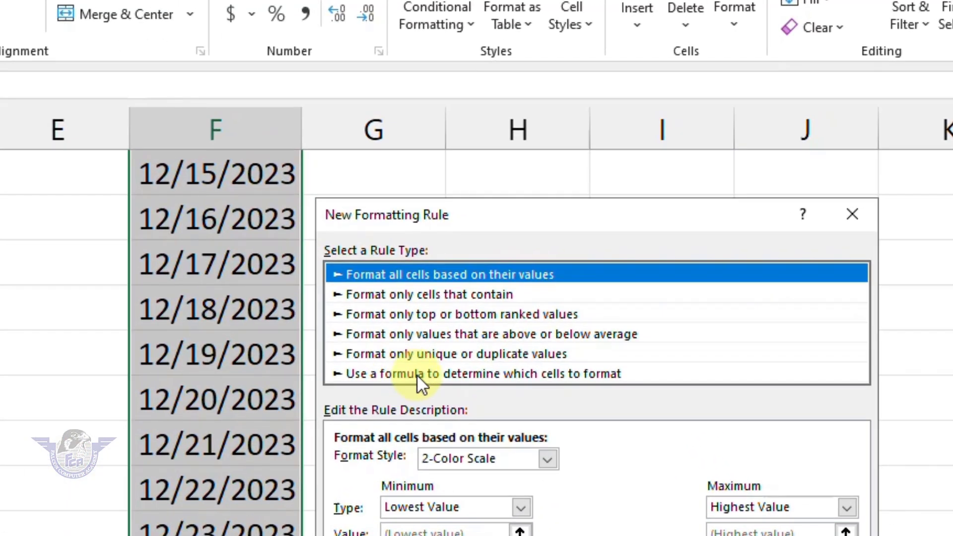
{"action": "left_click", "coordinate": [419, 373]}
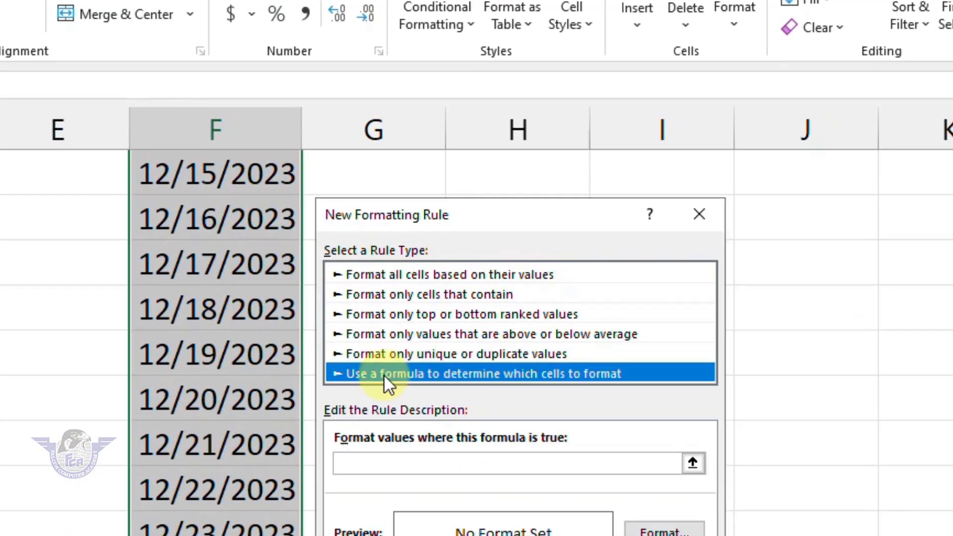
- Set the rule's formula to =weekday($F5,2)>6, with only the column of the cell reference locked
{"action": "left_click", "coordinate": [394, 466]}
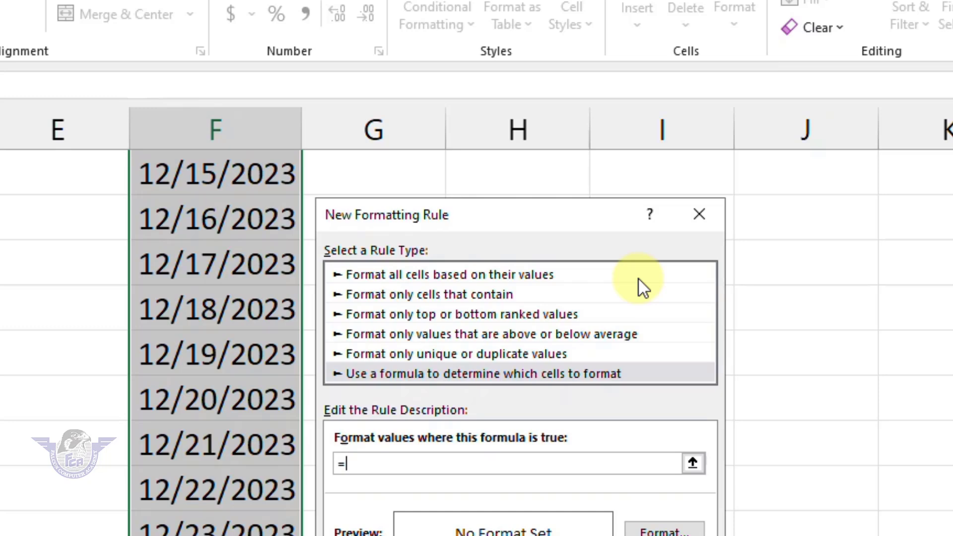
{"action": "type", "text": "weekday("}
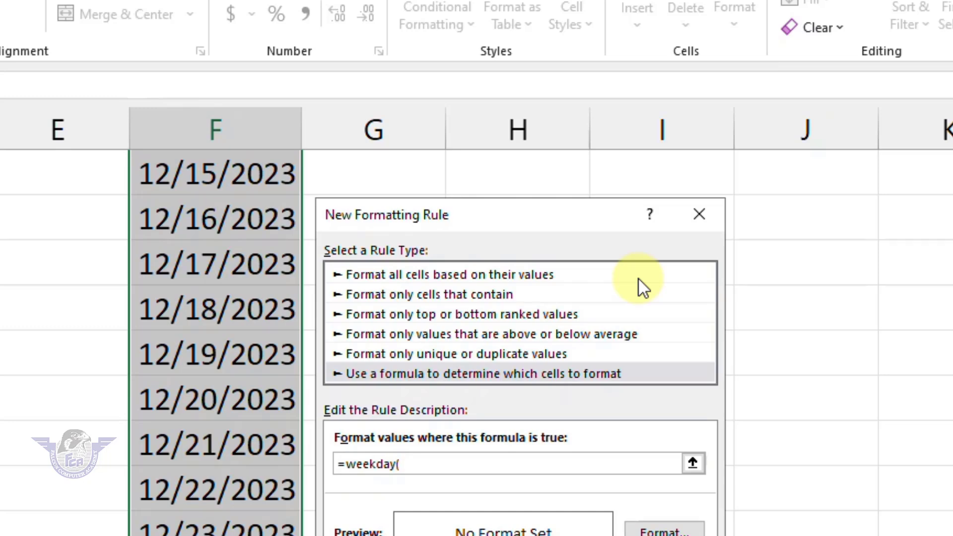
{"action": "scroll", "coordinate": [240, 317], "scroll_direction": "up", "scroll_amount": 7}
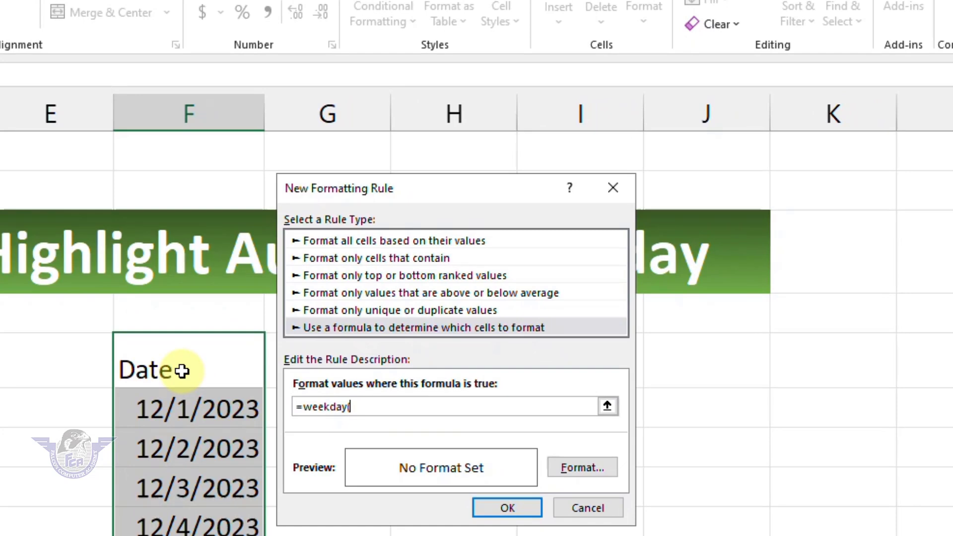
{"action": "left_click", "coordinate": [182, 370]}
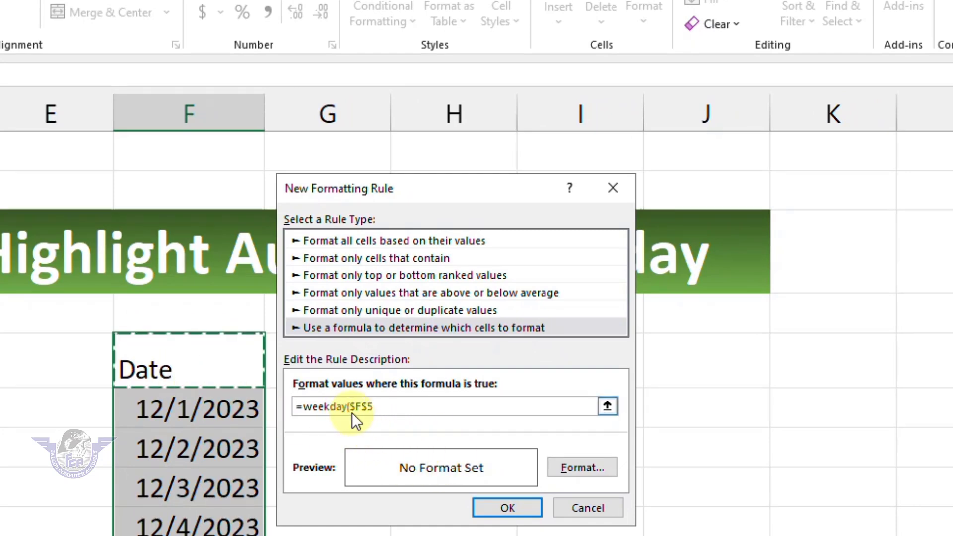
{"action": "key", "text": "F4"}
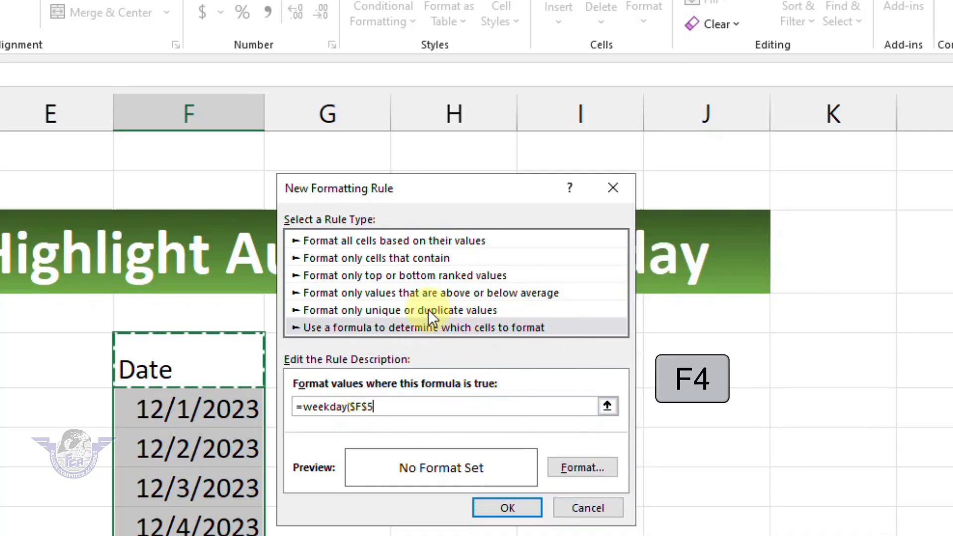
{"action": "key", "text": "F4"}
{"action": "key", "text": "F4"}
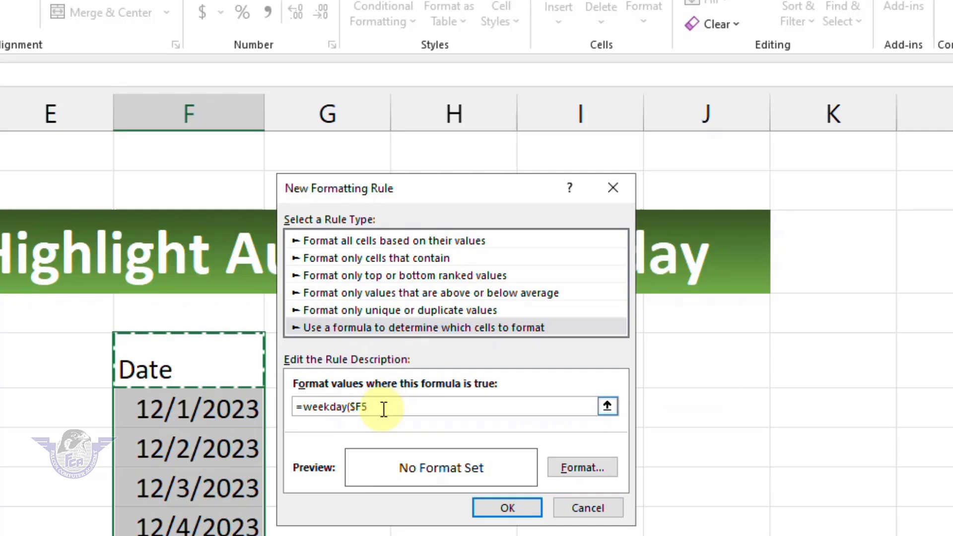
{"action": "type", "text": ",2"}
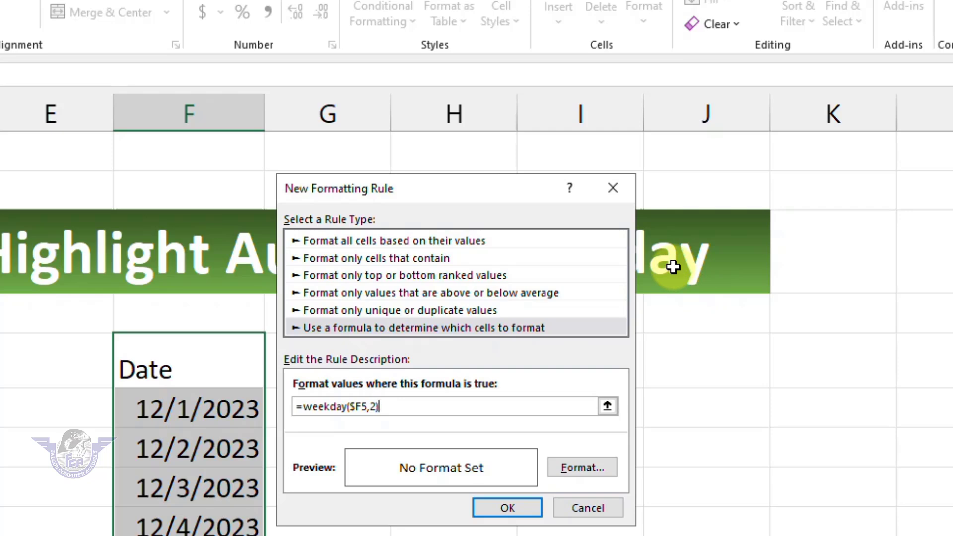
{"action": "type", "text": "6"}
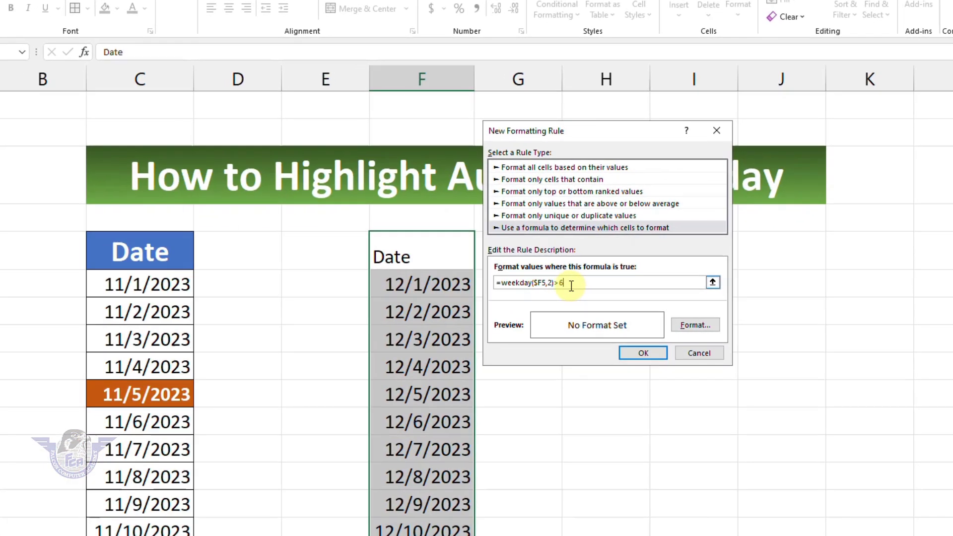
- Give the rule's format a two-color horizontal gradient fill with dark blue as Color 1, using the dark-to-light variant
{"action": "left_click", "coordinate": [695, 325]}
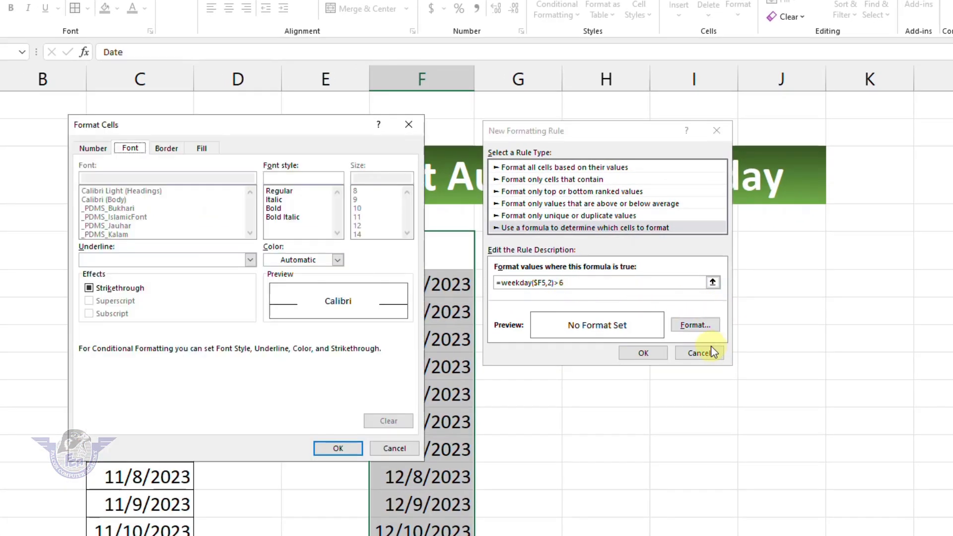
{"action": "left_click", "coordinate": [201, 146]}
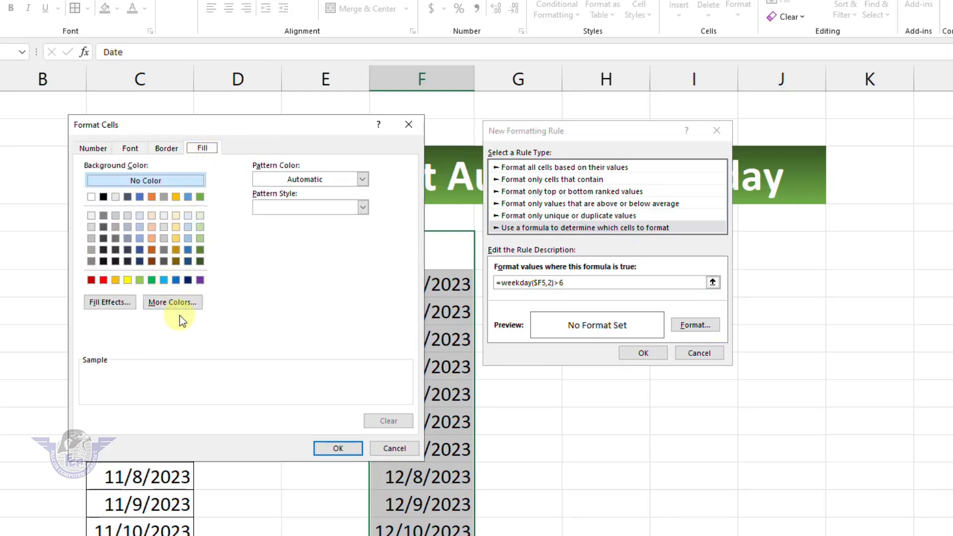
{"action": "left_click", "coordinate": [110, 303]}
{"action": "left_click", "coordinate": [277, 207]}
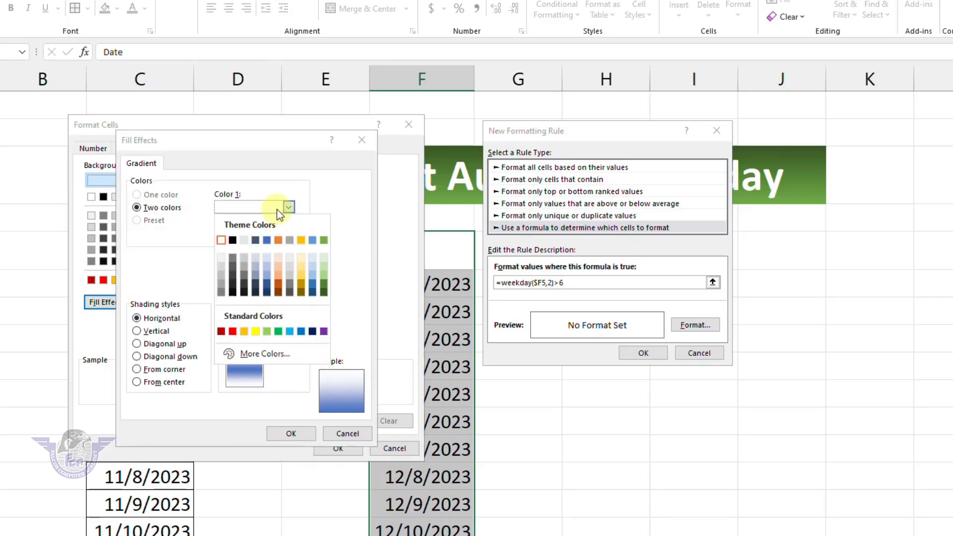
{"action": "left_click", "coordinate": [312, 331]}
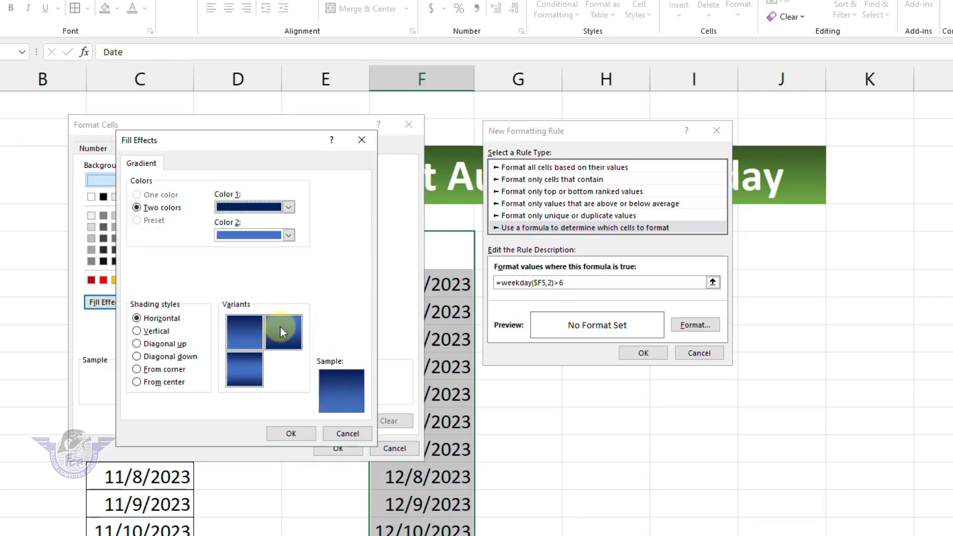
{"action": "left_click", "coordinate": [243, 332]}
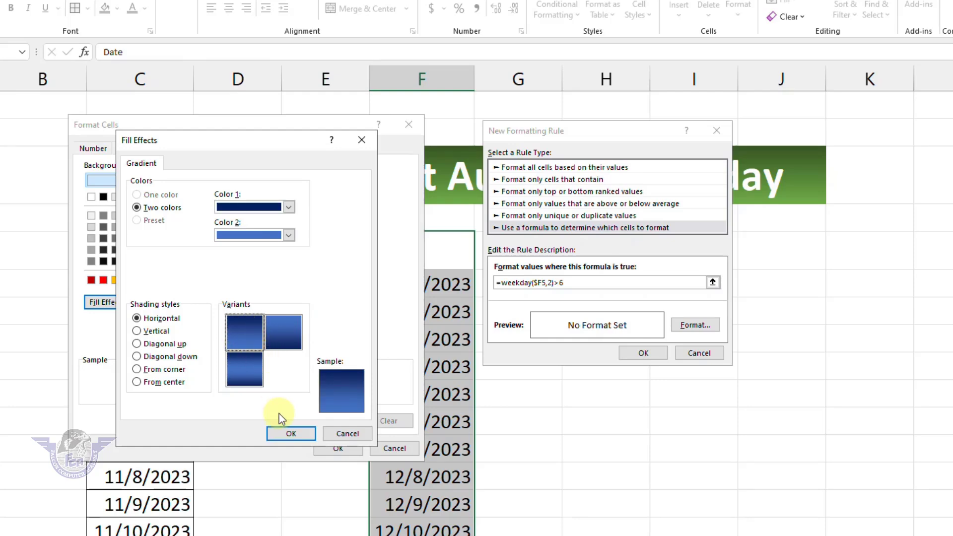
{"action": "left_click", "coordinate": [286, 433]}
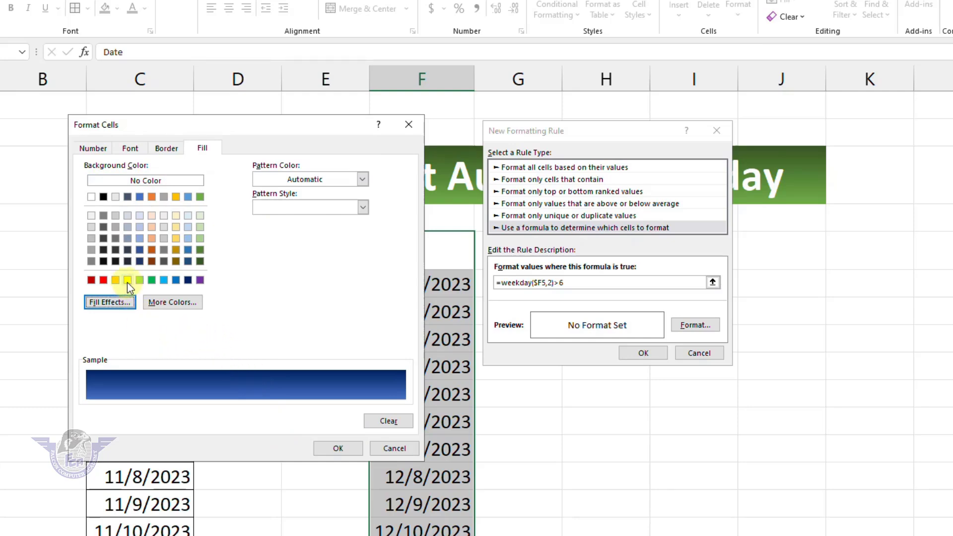
- Set the rule's font to bold yellow and accept the cell format
{"action": "left_click", "coordinate": [130, 147]}
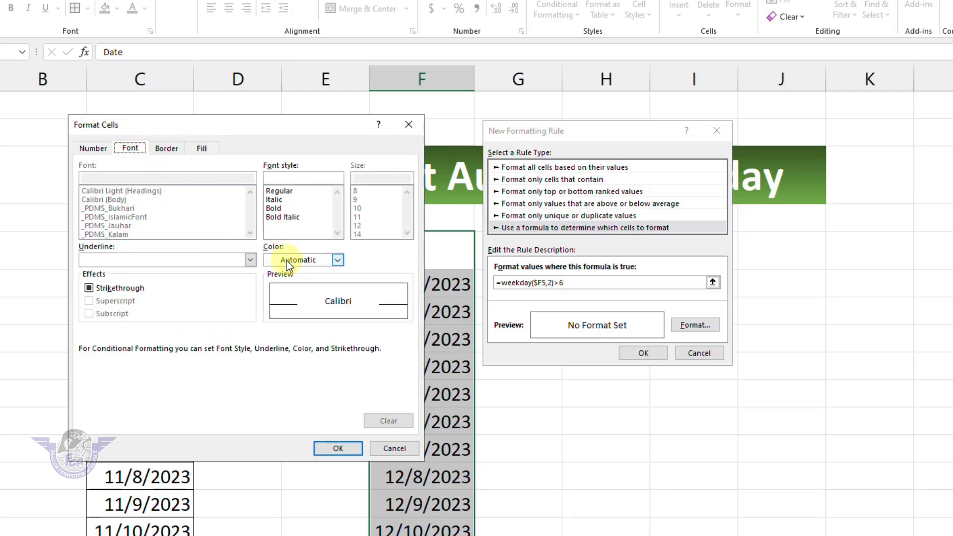
{"action": "left_click", "coordinate": [334, 259]}
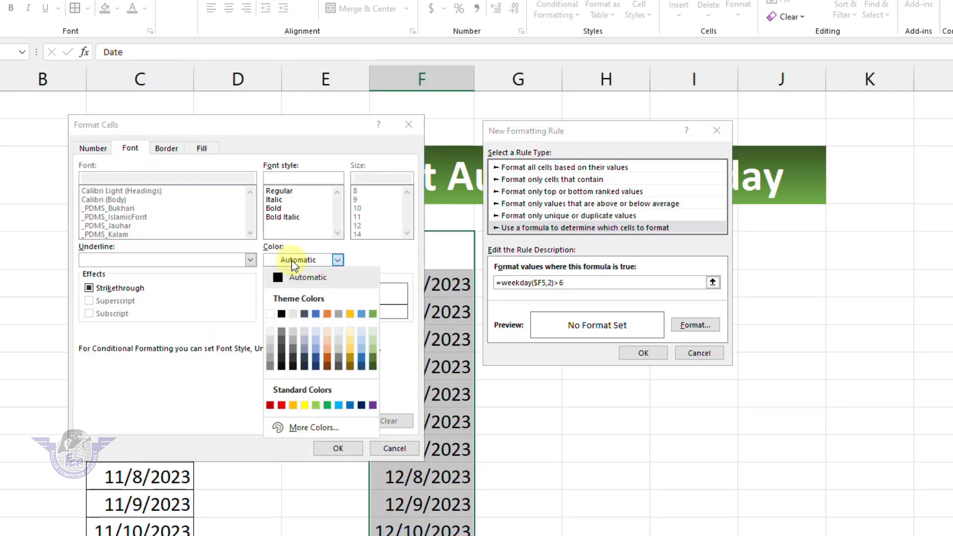
{"action": "left_click", "coordinate": [304, 406]}
{"action": "left_click", "coordinate": [272, 208]}
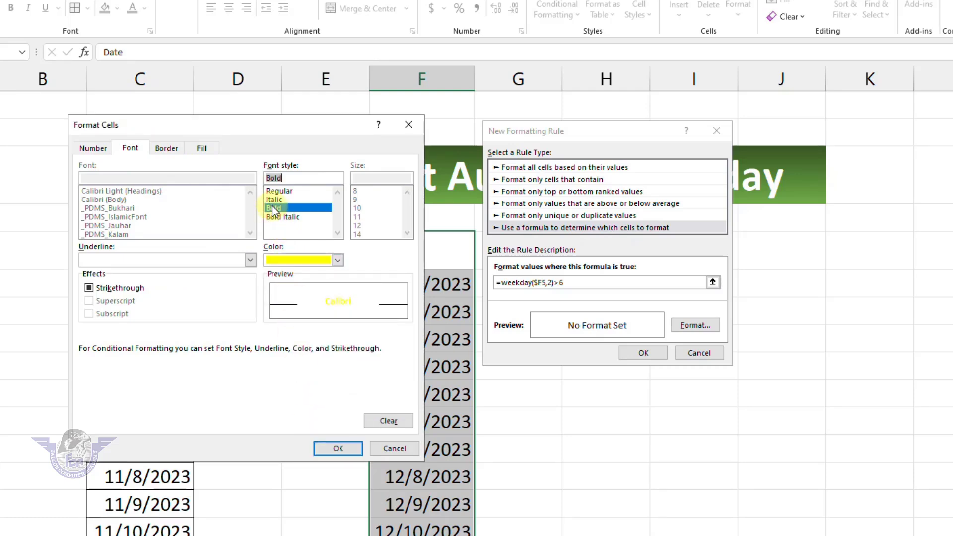
{"action": "left_click", "coordinate": [333, 448]}
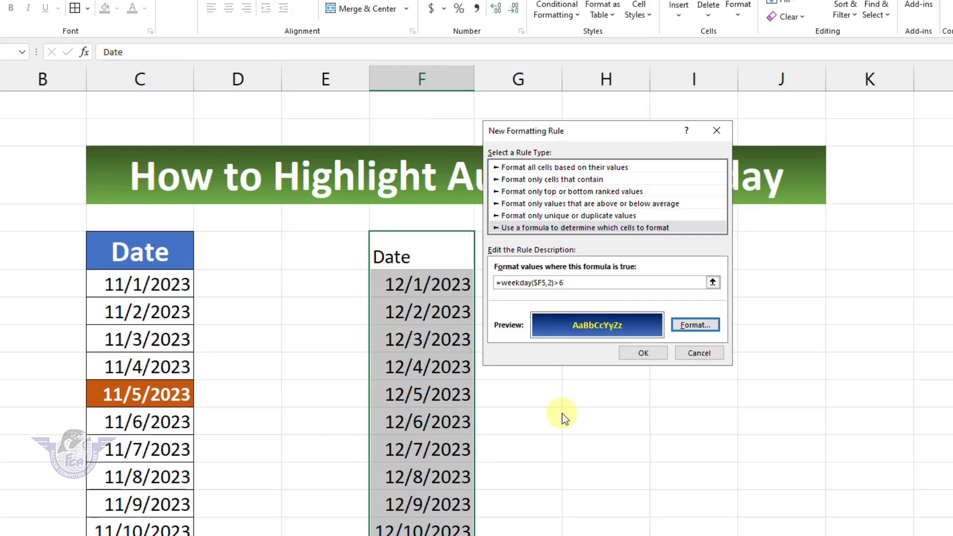
- Apply the new formatting rule to the December dates and review the highlighted cells down column F
{"action": "left_click", "coordinate": [641, 353]}
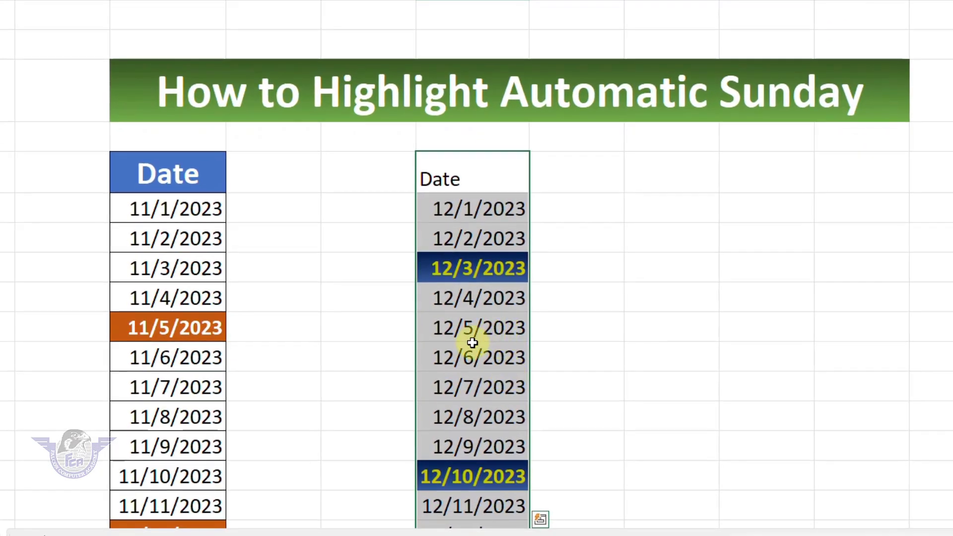
{"action": "left_click", "coordinate": [502, 329]}
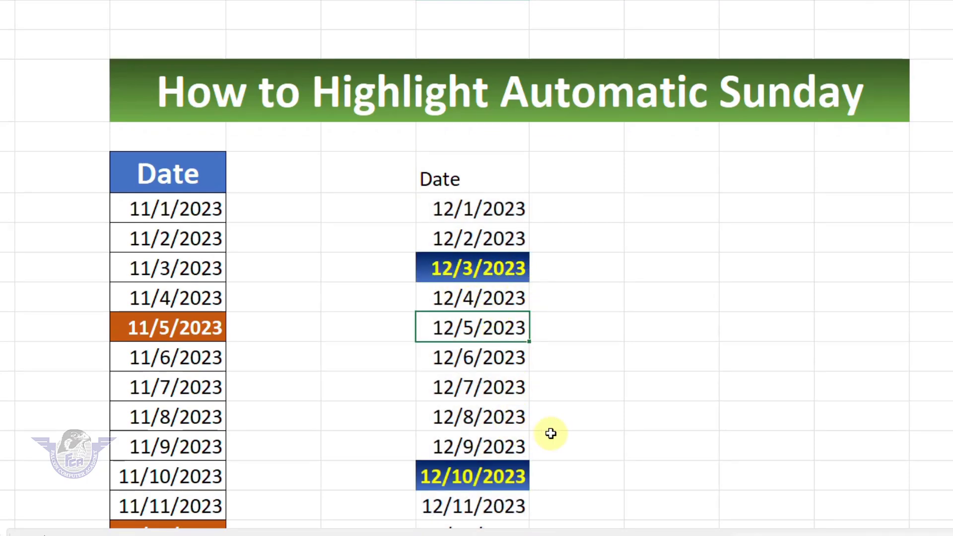
{"action": "scroll", "coordinate": [491, 467], "scroll_direction": "down", "scroll_amount": 5}
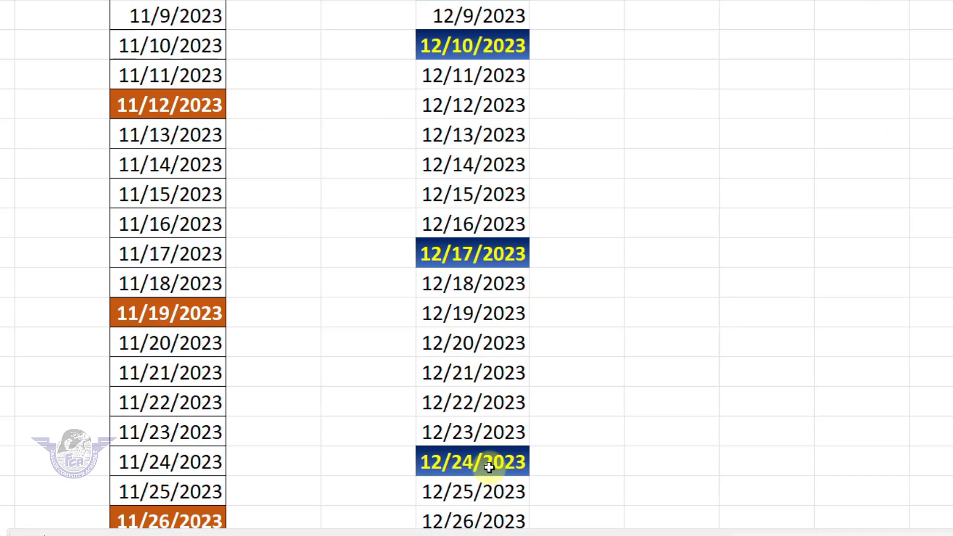
{"action": "scroll", "coordinate": [476, 451], "scroll_direction": "down", "scroll_amount": 5}
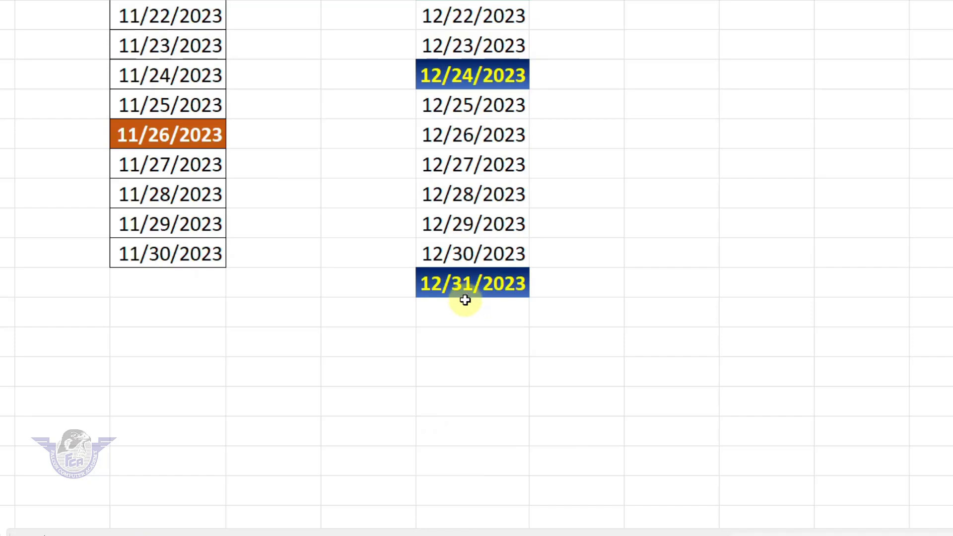
{"action": "scroll", "coordinate": [465, 297], "scroll_direction": "up", "scroll_amount": 5}
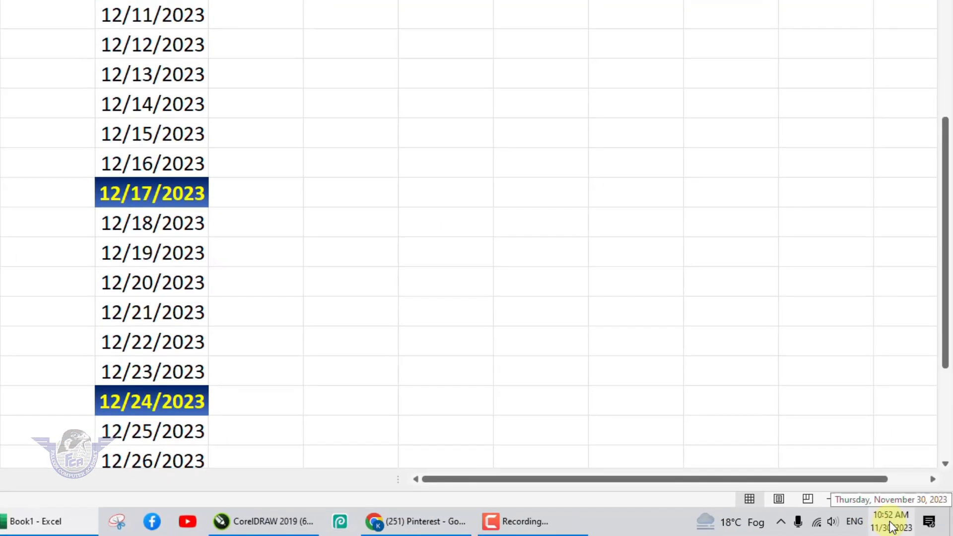
- Compare the highlighted dates in column F with the Sundays of December 2023 in the system calendar
{"action": "left_click", "coordinate": [889, 526]}
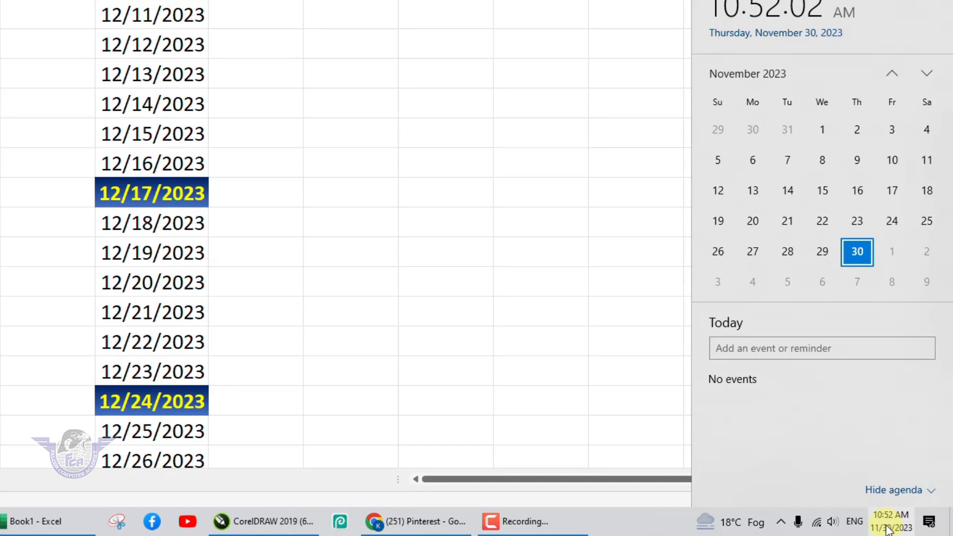
{"action": "left_click", "coordinate": [892, 73]}
{"action": "left_click", "coordinate": [927, 74]}
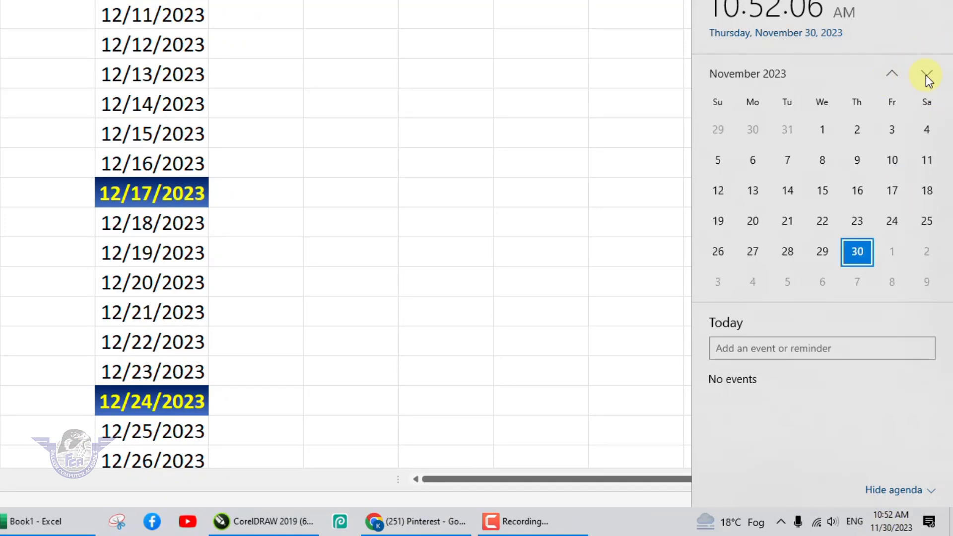
{"action": "left_click", "coordinate": [927, 75]}
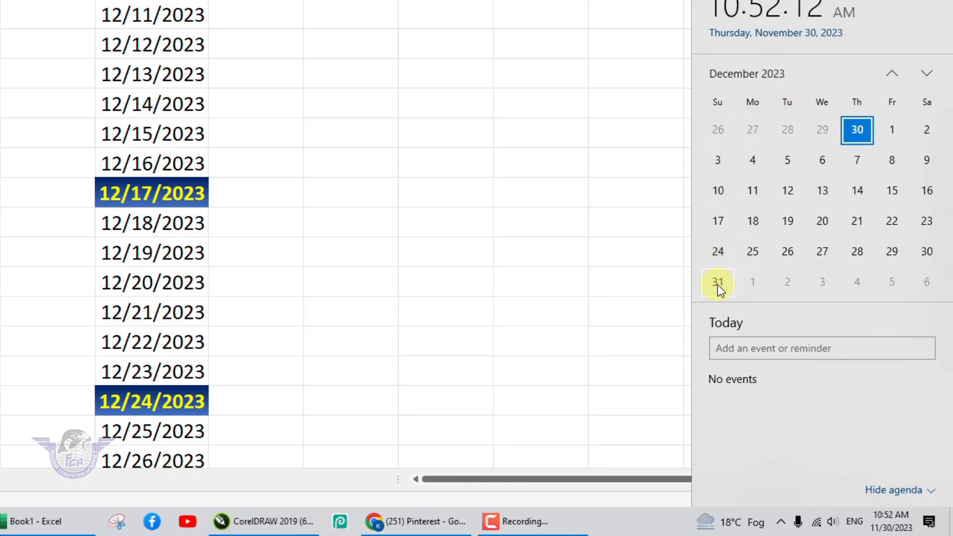
{"action": "scroll", "coordinate": [297, 214], "scroll_direction": "up", "scroll_amount": 5}
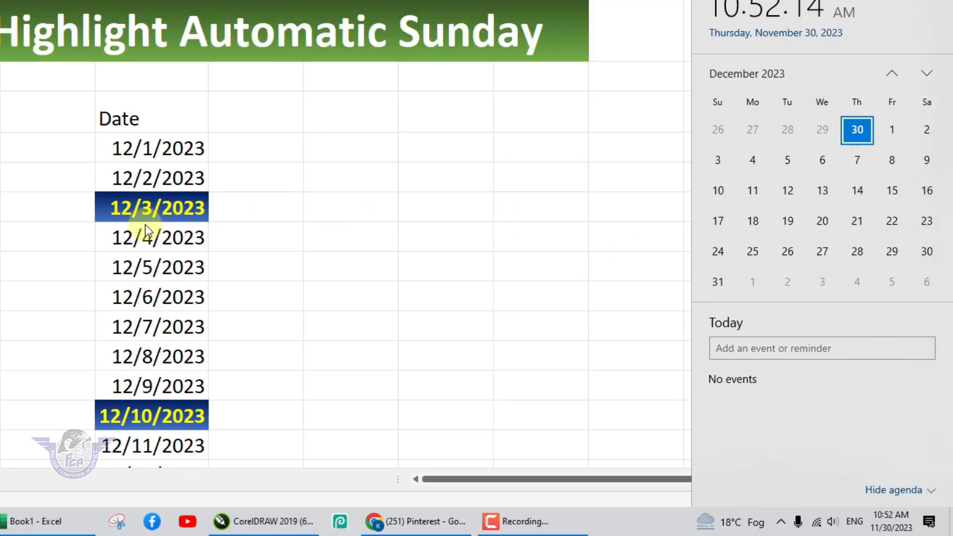
{"action": "scroll", "coordinate": [151, 426], "scroll_direction": "down", "scroll_amount": 4}
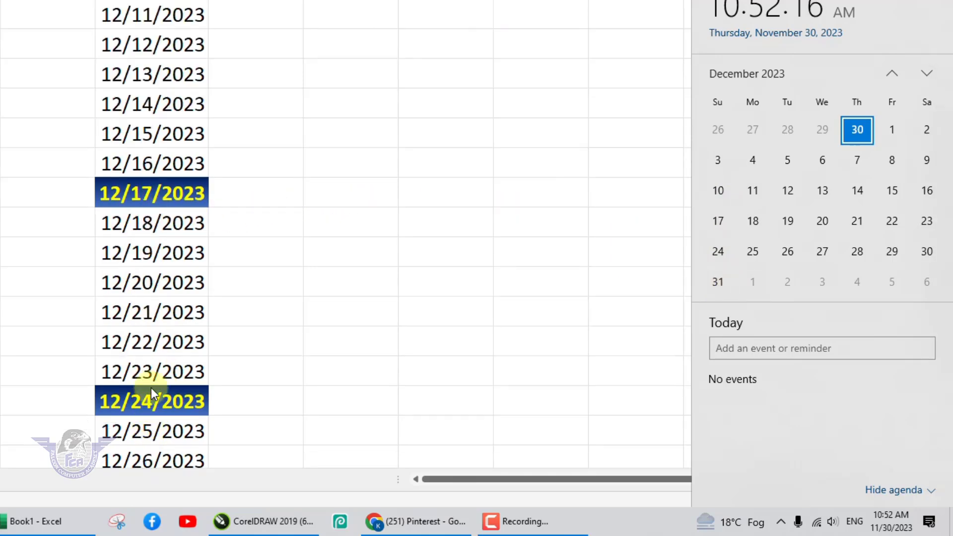
{"action": "scroll", "coordinate": [160, 353], "scroll_direction": "down", "scroll_amount": 4}
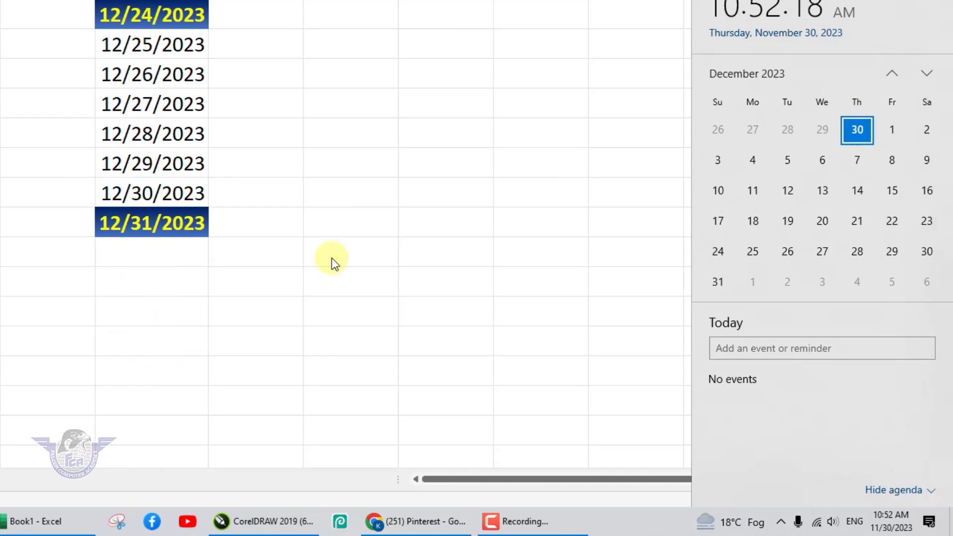
{"action": "scroll", "coordinate": [238, 228], "scroll_direction": "up", "scroll_amount": 10}
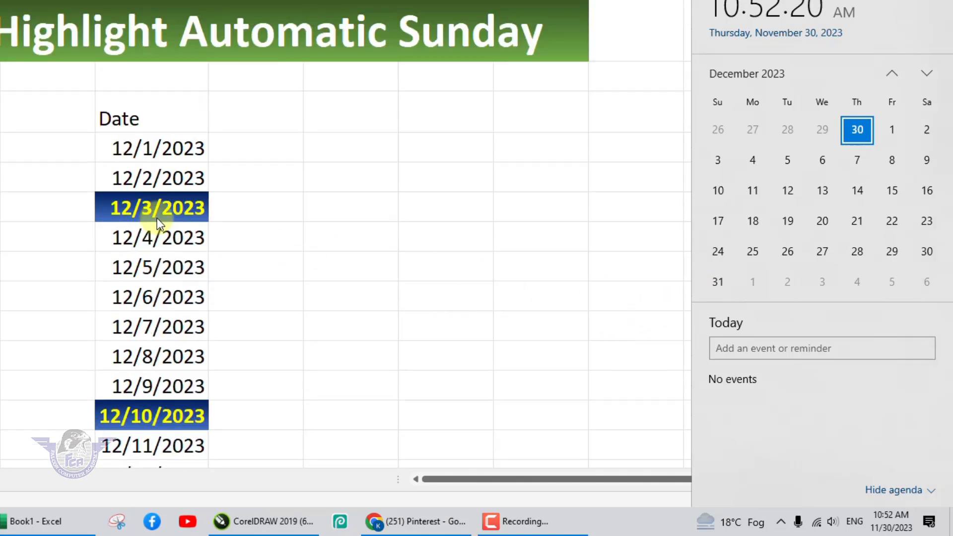
- Add a filter to the Date heading in cell F5
{"action": "left_click", "coordinate": [165, 123]}
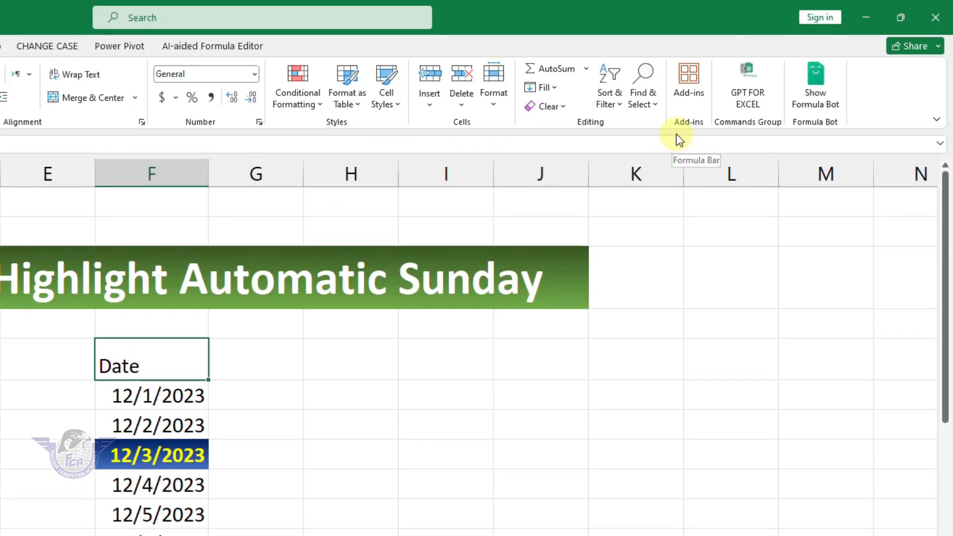
{"action": "left_click", "coordinate": [608, 98]}
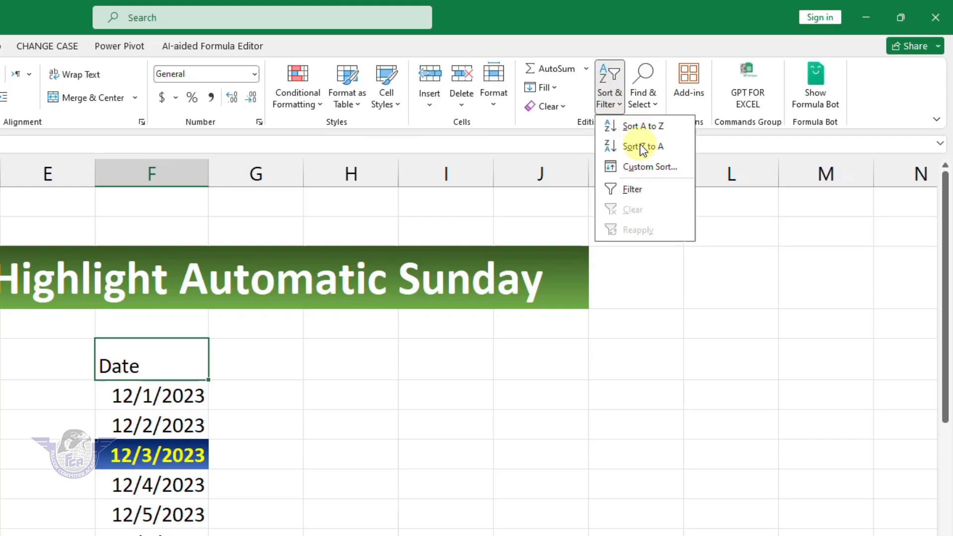
{"action": "left_click", "coordinate": [631, 188]}
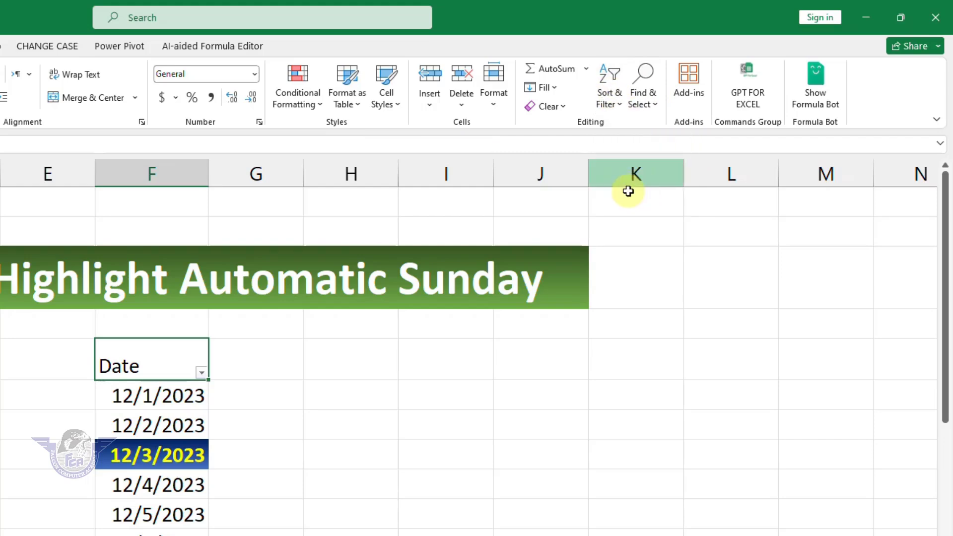
- Filter the December dates by the dark blue gradient cell color, and clear that filter again
{"action": "left_click", "coordinate": [202, 373]}
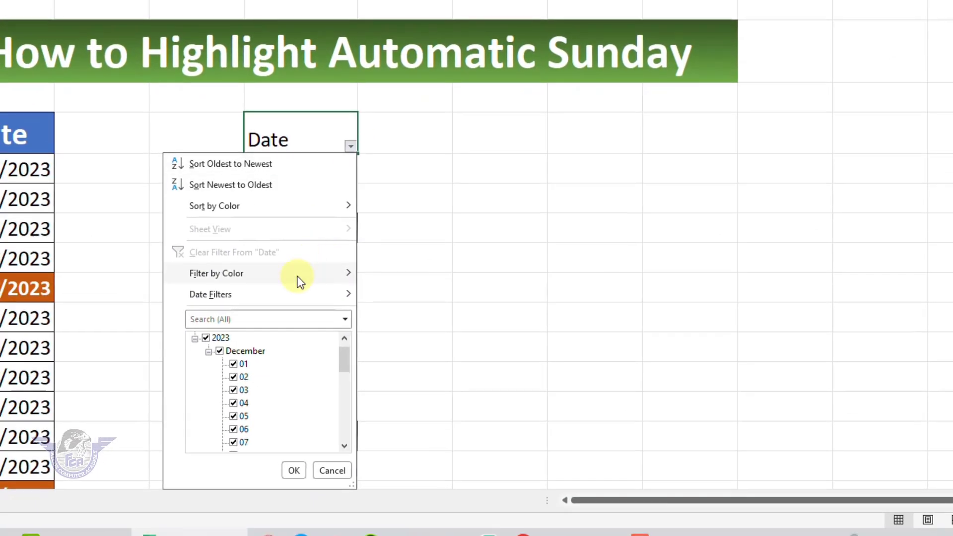
{"action": "mouse_move", "coordinate": [151, 501]}
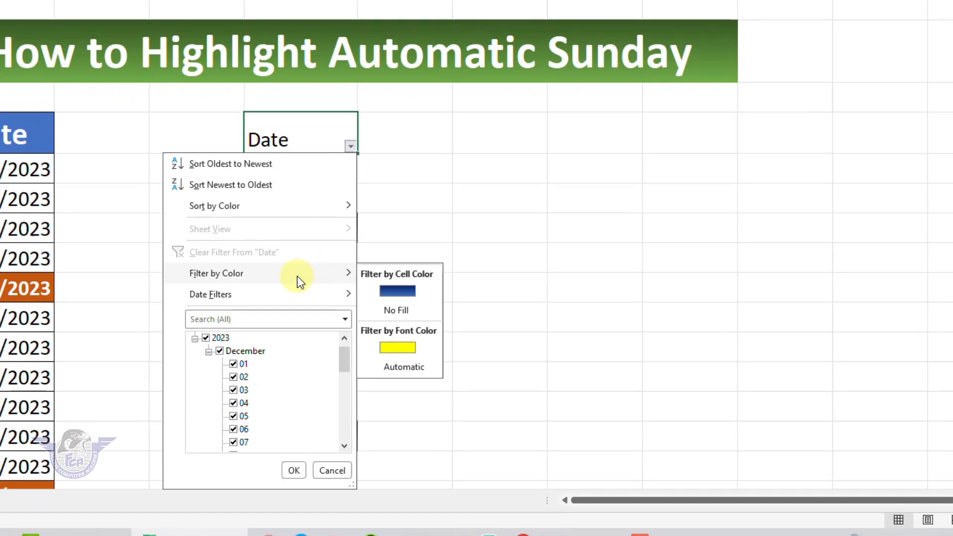
{"action": "left_click", "coordinate": [399, 292]}
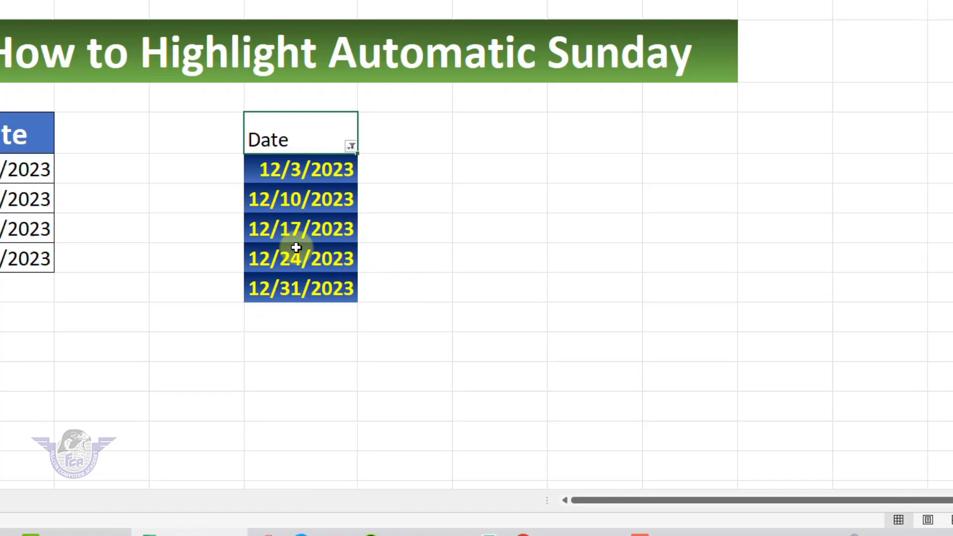
{"action": "left_click", "coordinate": [351, 147]}
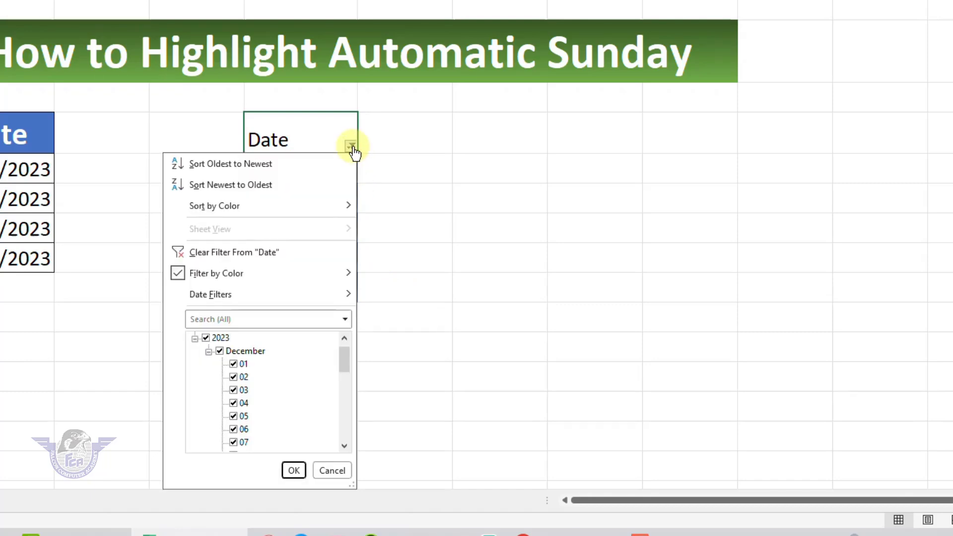
{"action": "left_click", "coordinate": [230, 252]}
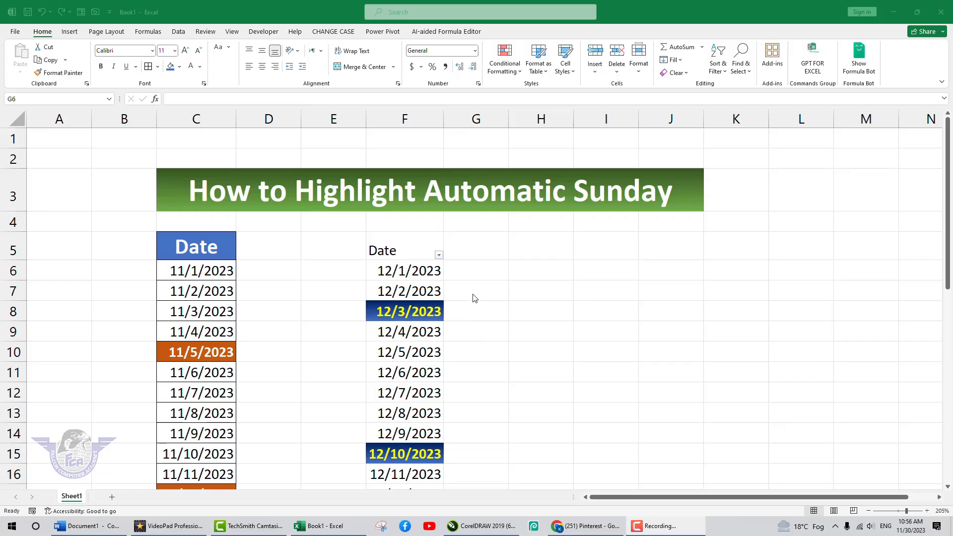
- Enter =TEXT(F6,"DDDD") in cell G6 and fill the formula down to G36 beside the last December date
{"action": "left_click", "coordinate": [484, 274]}
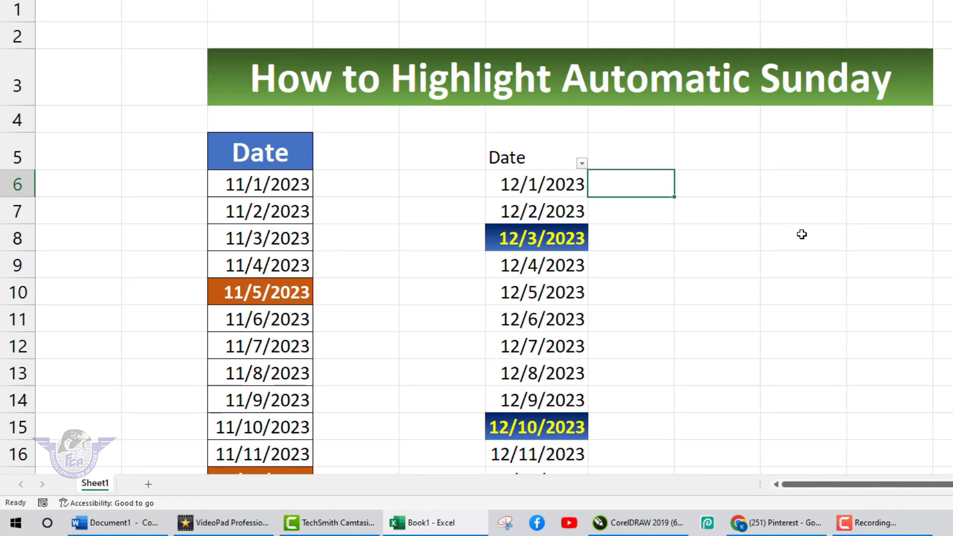
{"action": "type", "text": "=tex"}
{"action": "key", "text": "Tab"}
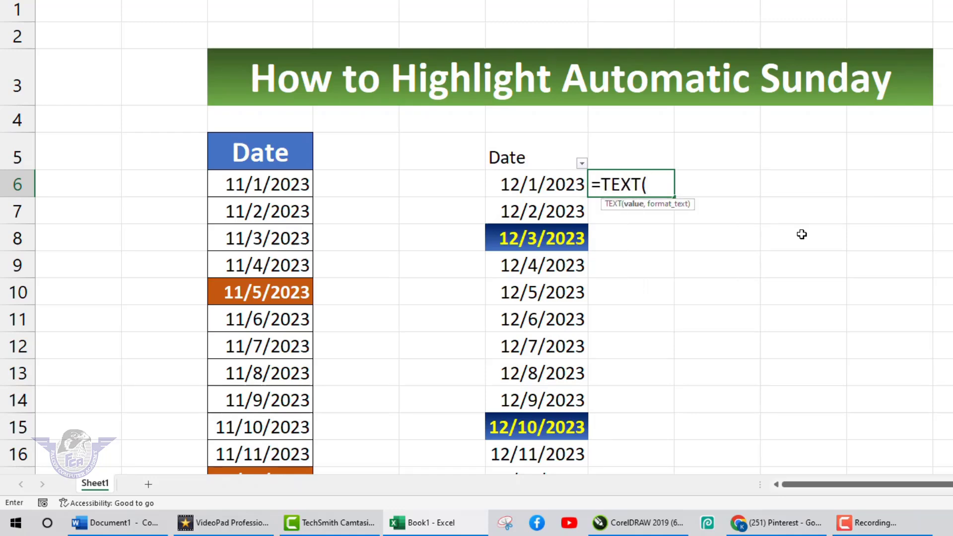
{"action": "left_click", "coordinate": [541, 184]}
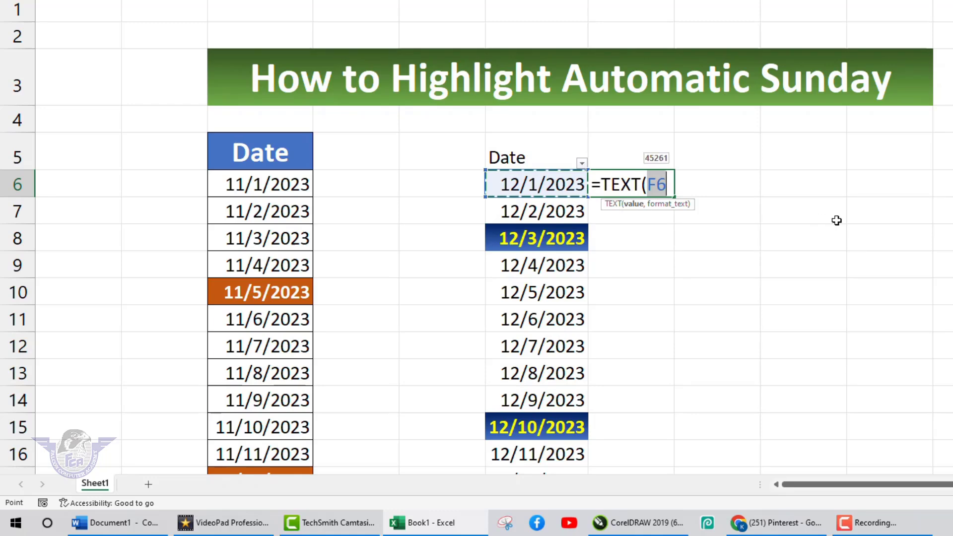
{"action": "type", "text": ","}
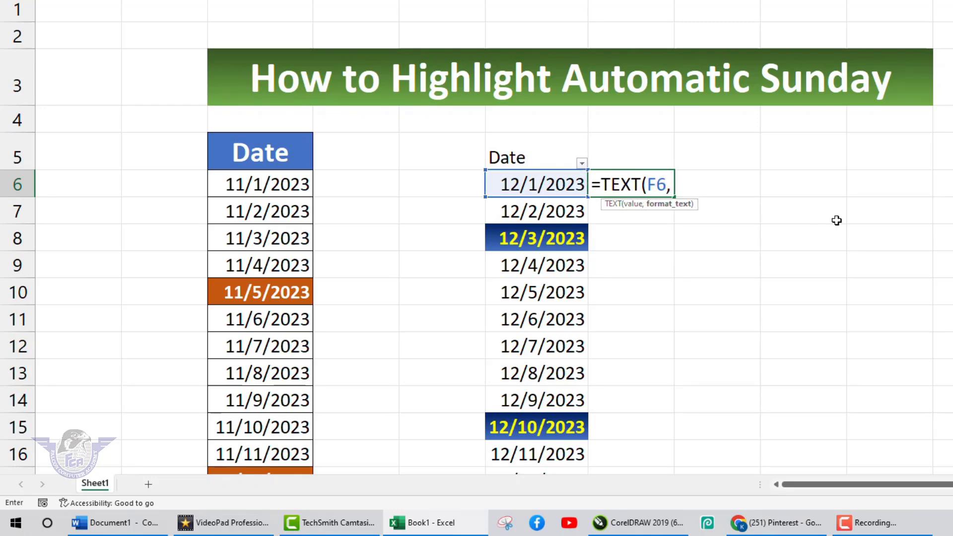
{"action": "type", "text": "\"DDDD"}
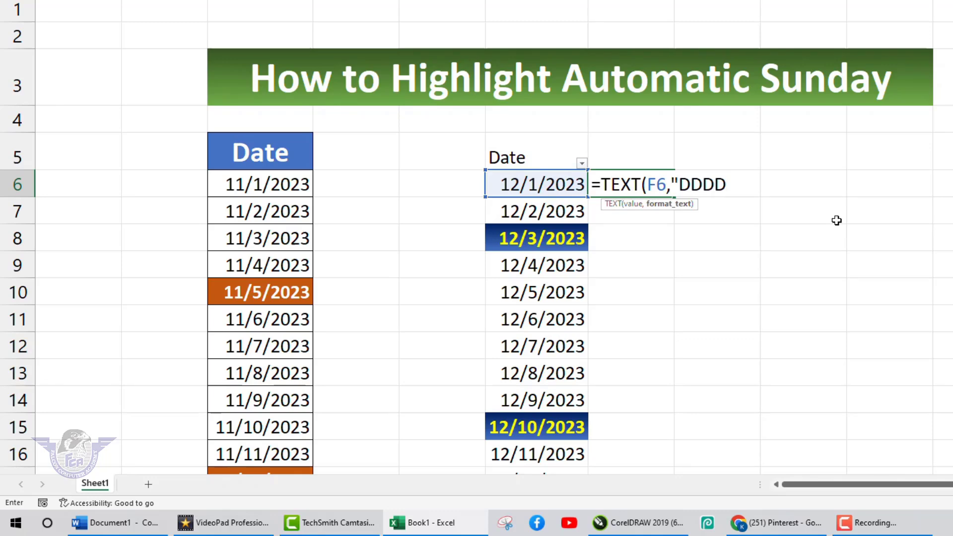
{"action": "type", "text": "\")"}
{"action": "key", "text": "Return"}
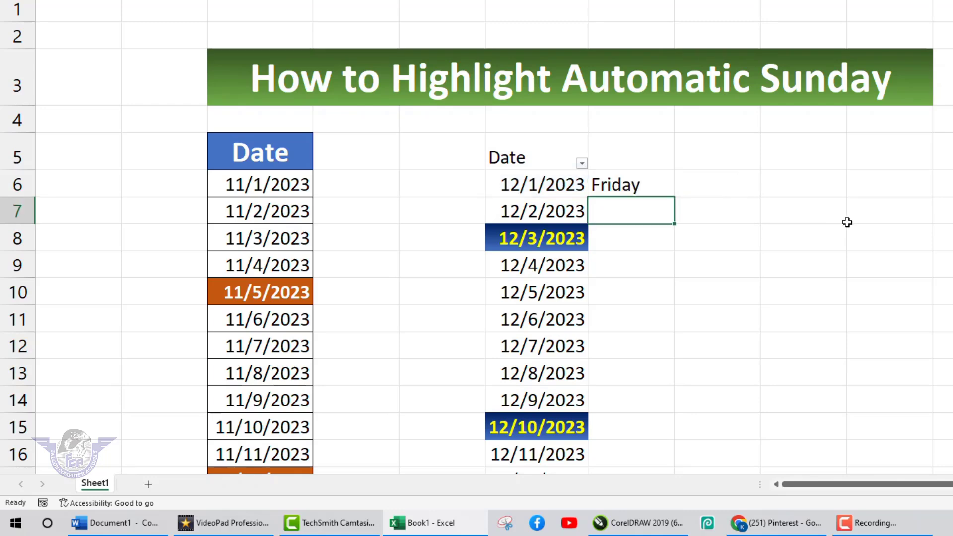
{"action": "left_click", "coordinate": [655, 192]}
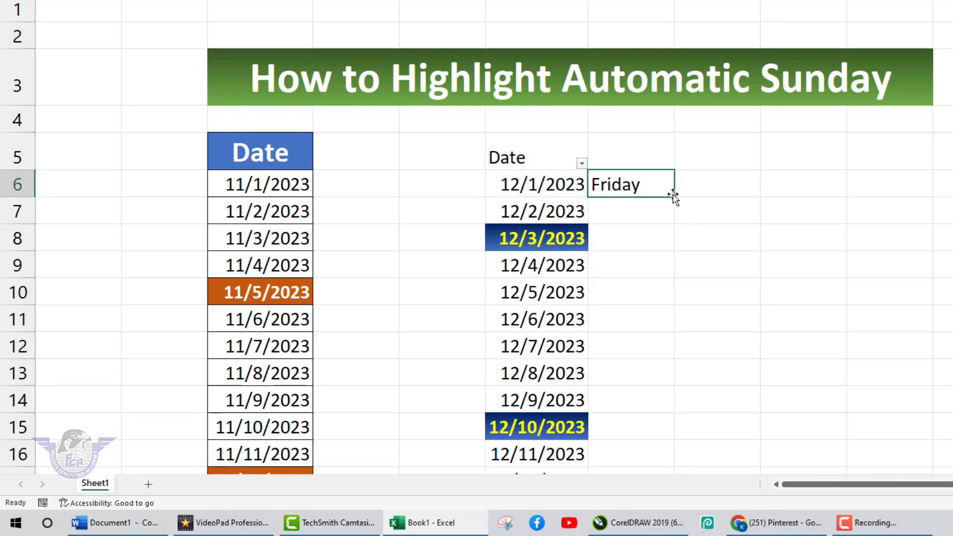
{"action": "left_click_drag", "start_coordinate": [672, 198], "coordinate": [668, 410]}
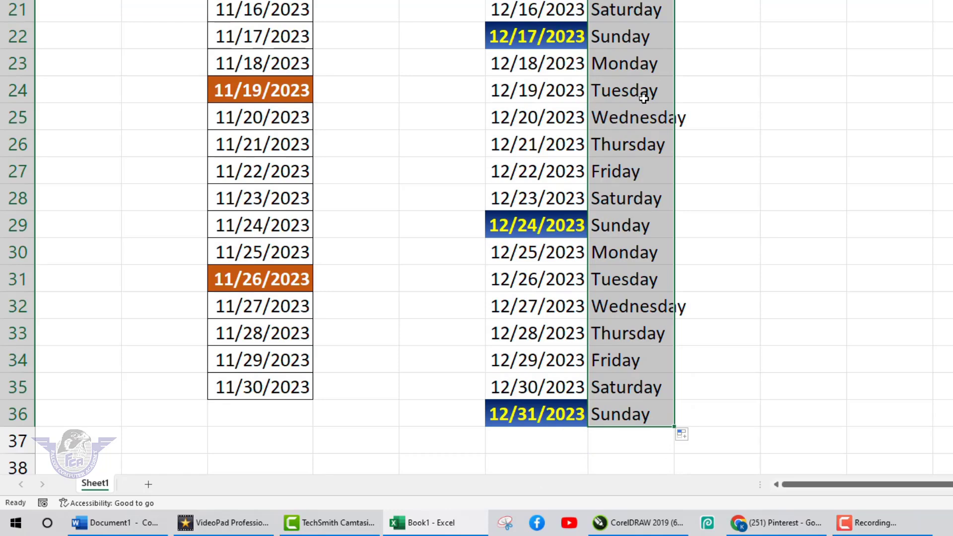
- Create a Text That Contains highlighting rule for the weekday names in G6:G36, matching the text sunday
{"action": "scroll", "coordinate": [636, 117], "scroll_direction": "up", "scroll_amount": 7}
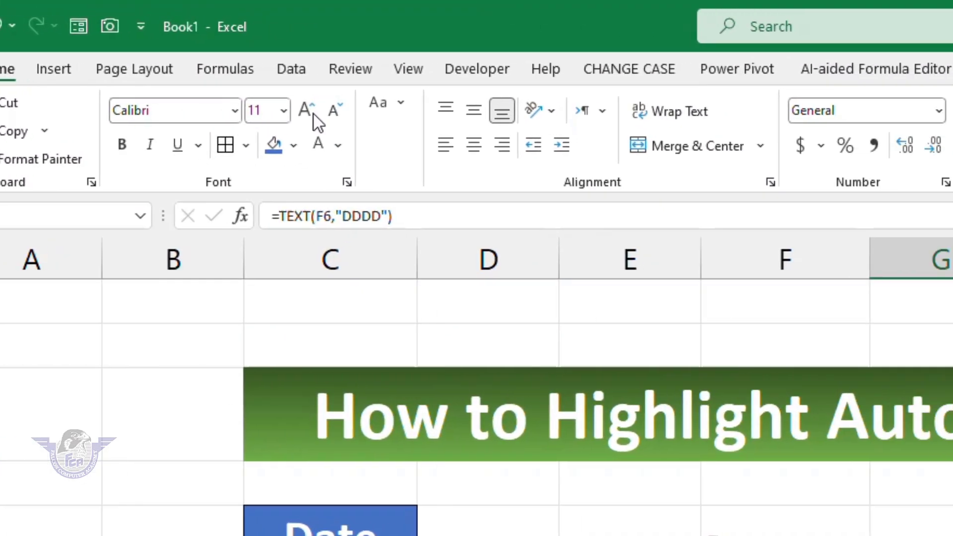
{"action": "left_click", "coordinate": [543, 143]}
{"action": "mouse_move", "coordinate": [615, 199]}
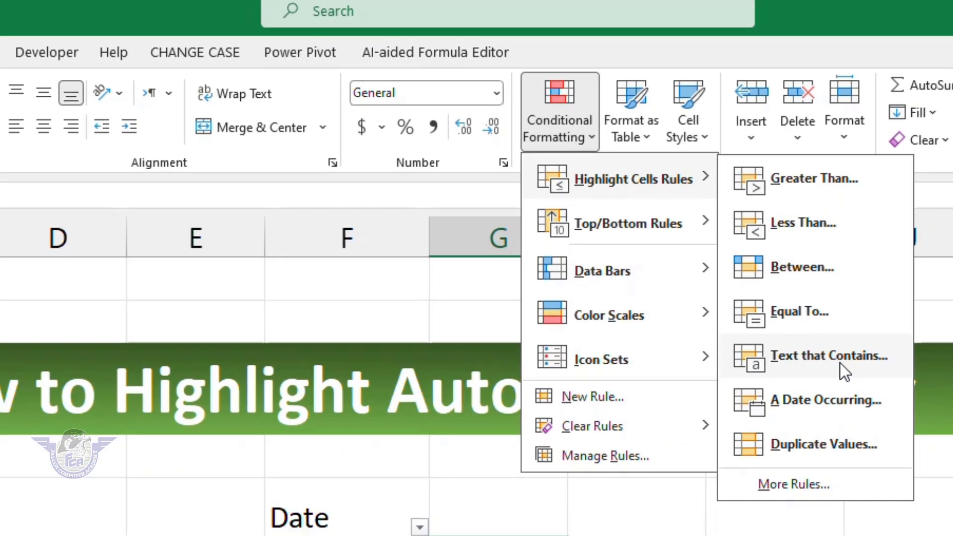
{"action": "left_click", "coordinate": [888, 381]}
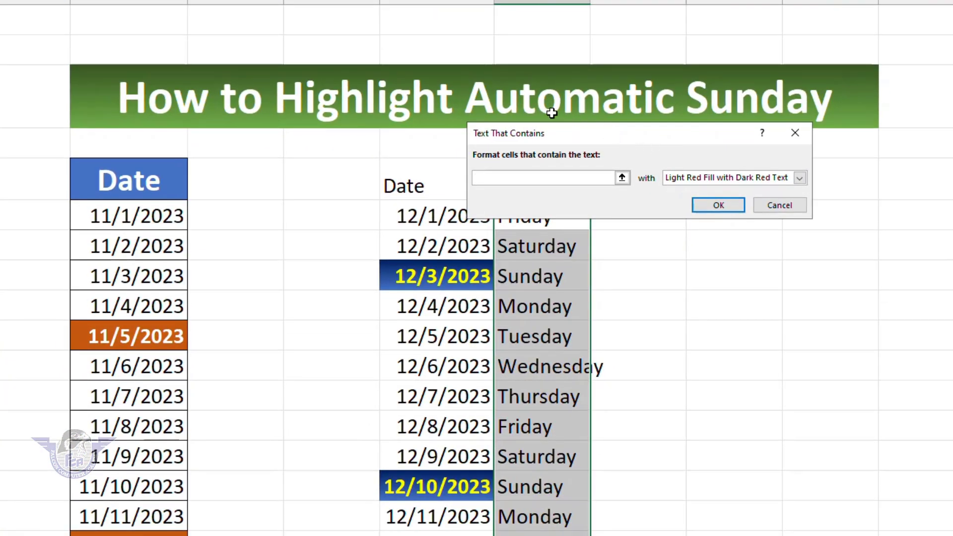
{"action": "type", "text": "sunday"}
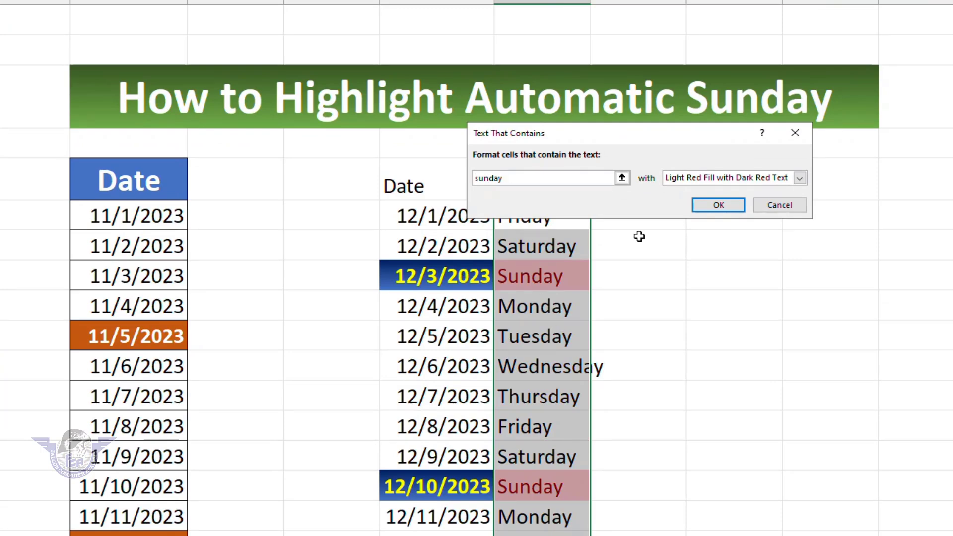
- Set the rule's format to Green Fill with Dark Green Text and apply it to the weekday names
{"action": "left_click", "coordinate": [744, 179]}
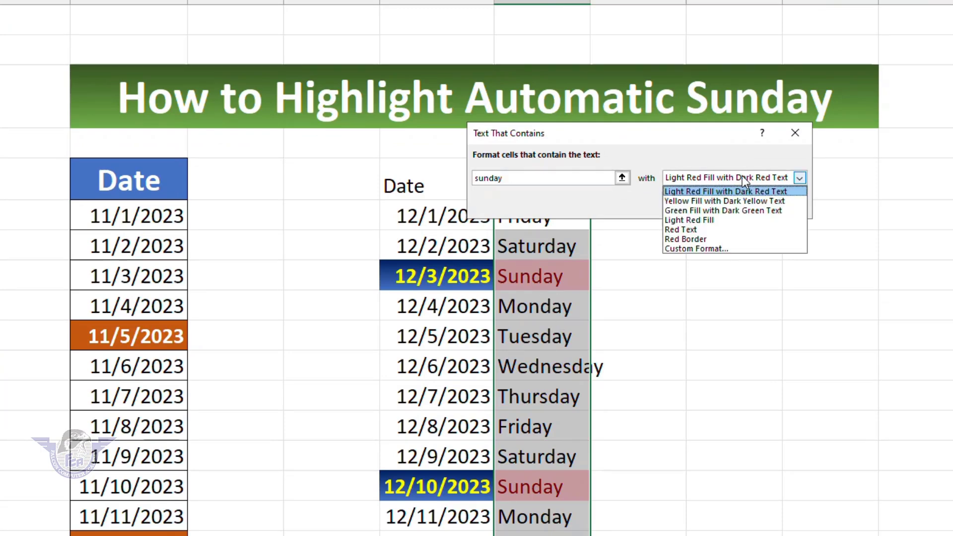
{"action": "left_click", "coordinate": [689, 220]}
{"action": "left_click", "coordinate": [743, 180]}
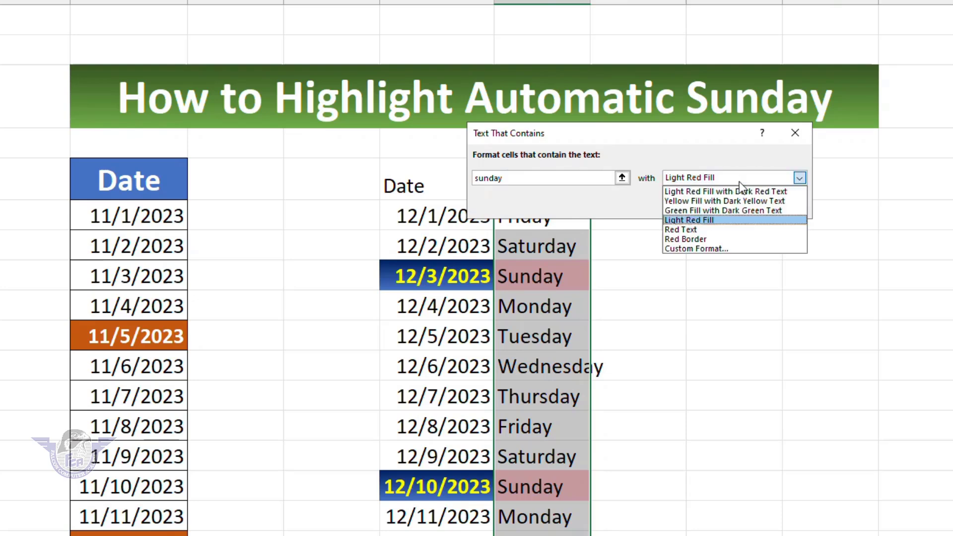
{"action": "left_click", "coordinate": [733, 211]}
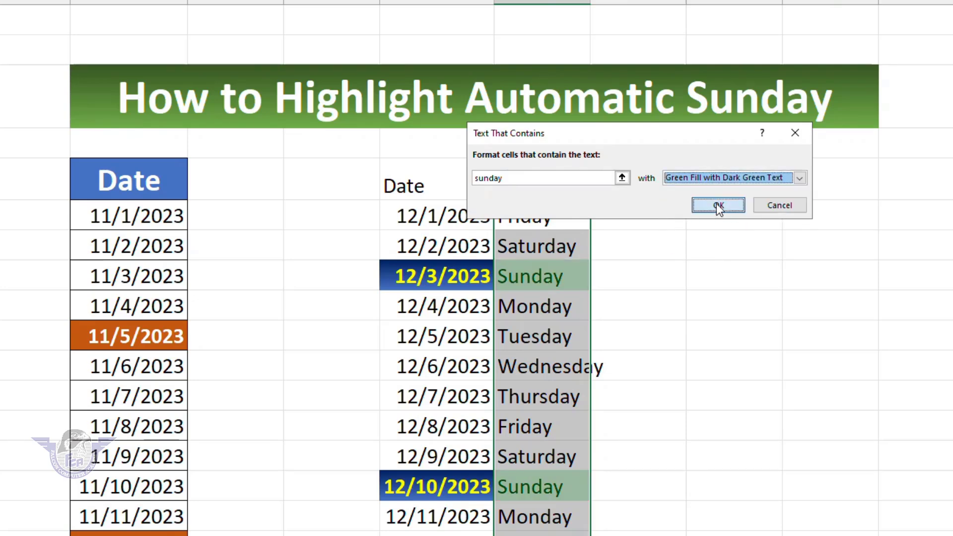
{"action": "left_click", "coordinate": [719, 207]}
{"action": "left_click", "coordinate": [662, 272]}
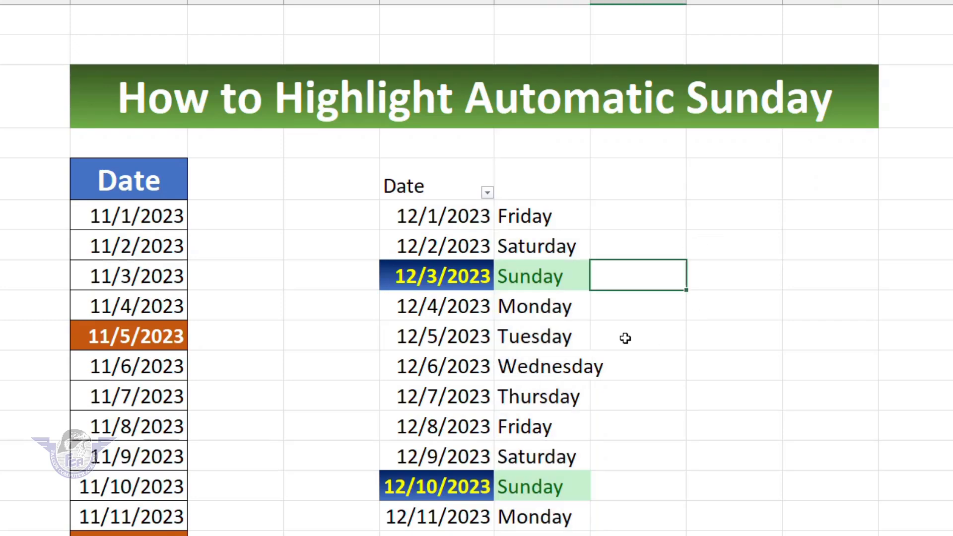
- Review the highlighted dates and weekday names down columns F and G
{"action": "scroll", "coordinate": [625, 336], "scroll_direction": "down", "scroll_amount": 2}
{"action": "double_click", "coordinate": [401, 1]}
{"action": "scroll", "coordinate": [550, 352], "scroll_direction": "down", "scroll_amount": 5}
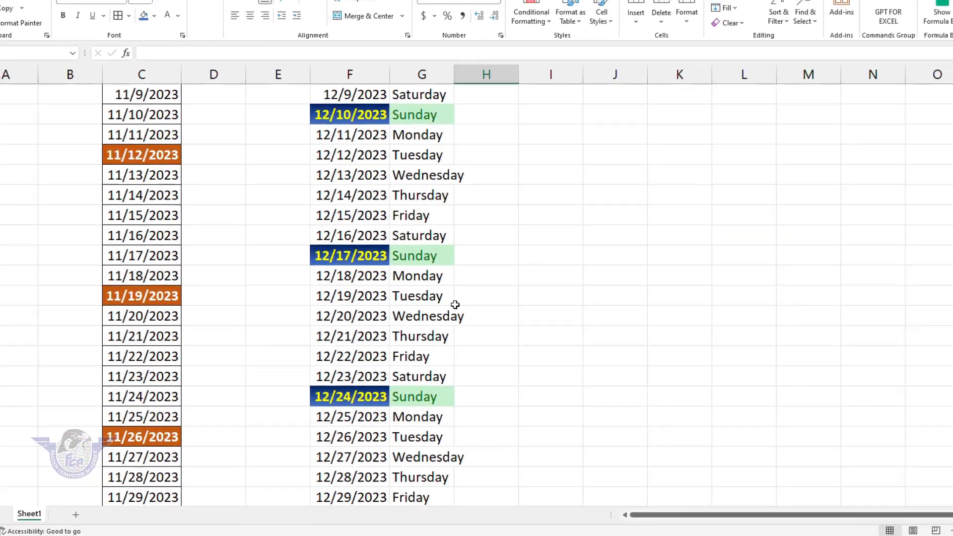
{"action": "scroll", "coordinate": [456, 304], "scroll_direction": "up", "scroll_amount": 5}
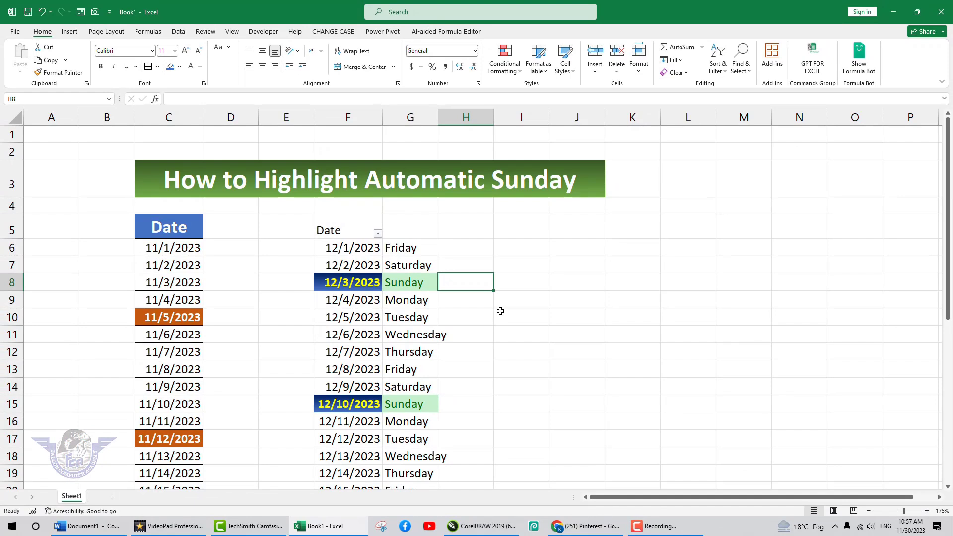